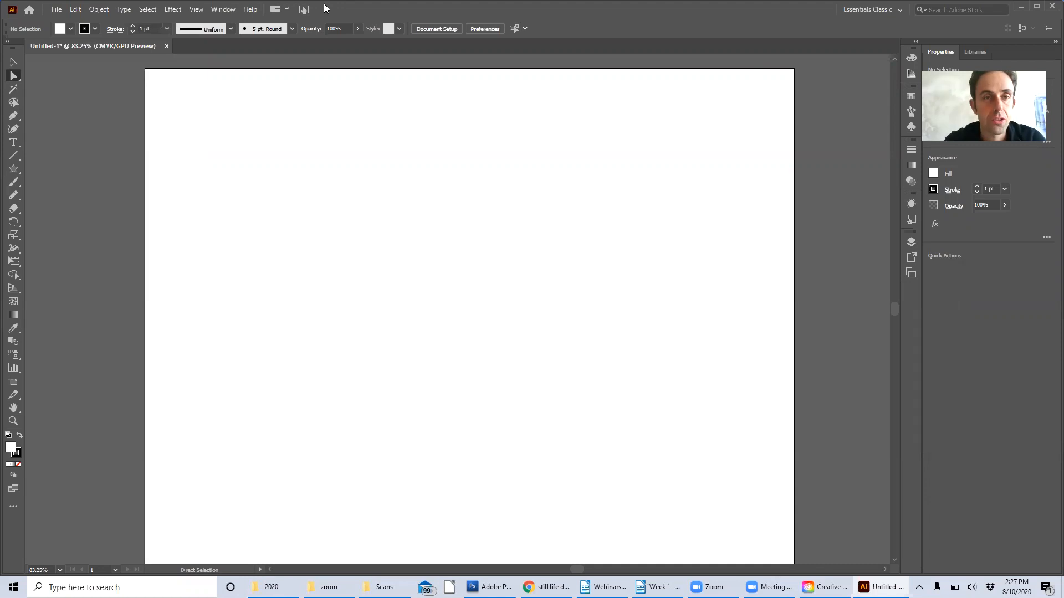
Place the Ambrosius Bosschaert flower still life from the Desktop and move it near the artboard's upper-left corner
{"action": "left_click", "coordinate": [57, 10]}
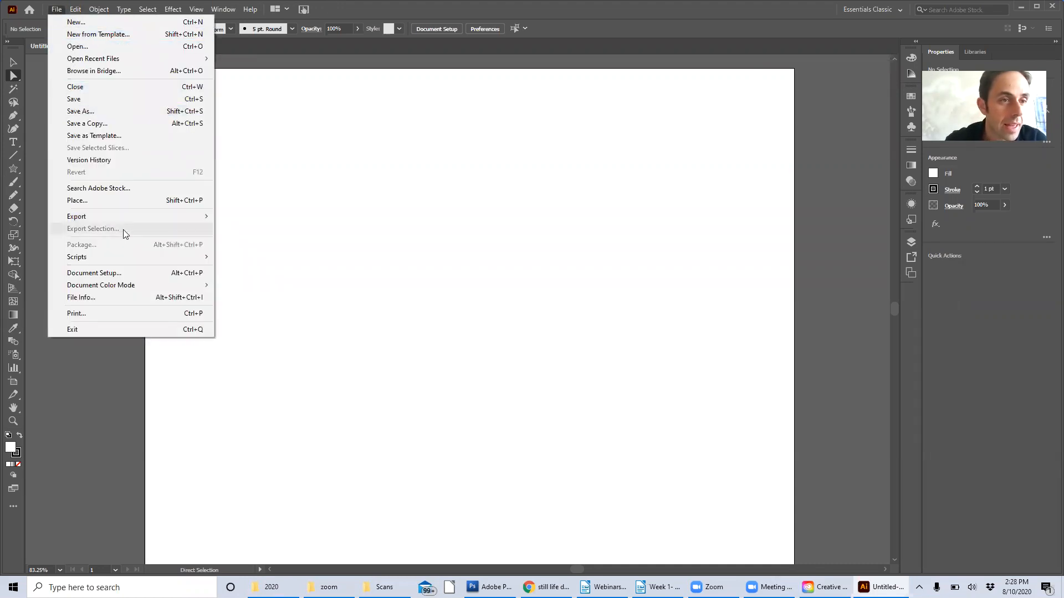
{"action": "mouse_move", "coordinate": [126, 259]}
{"action": "left_click", "coordinate": [119, 202]}
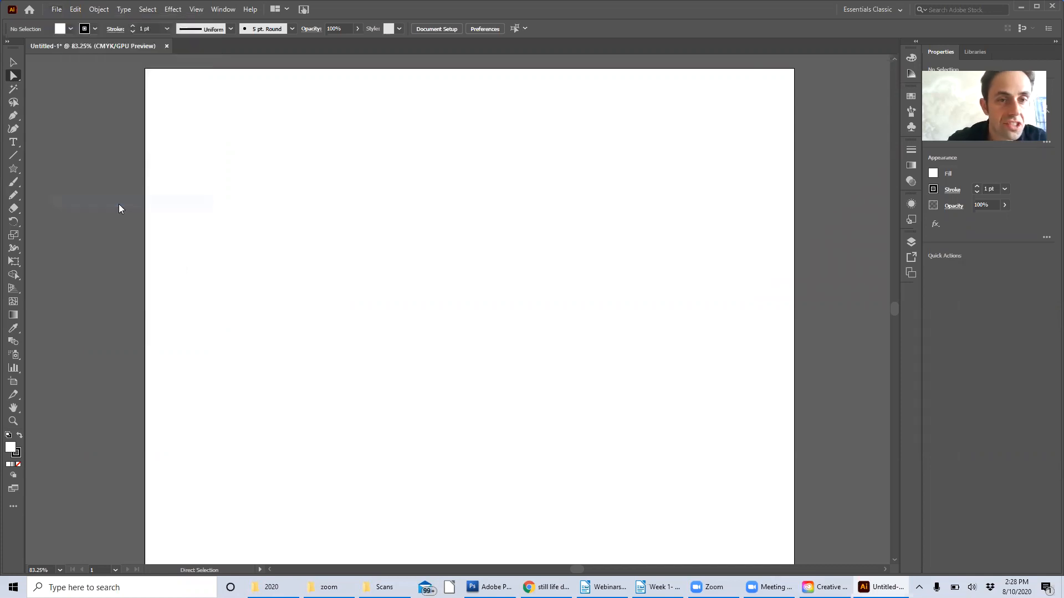
{"action": "scroll", "coordinate": [69, 110], "scroll_direction": "up", "scroll_amount": 5}
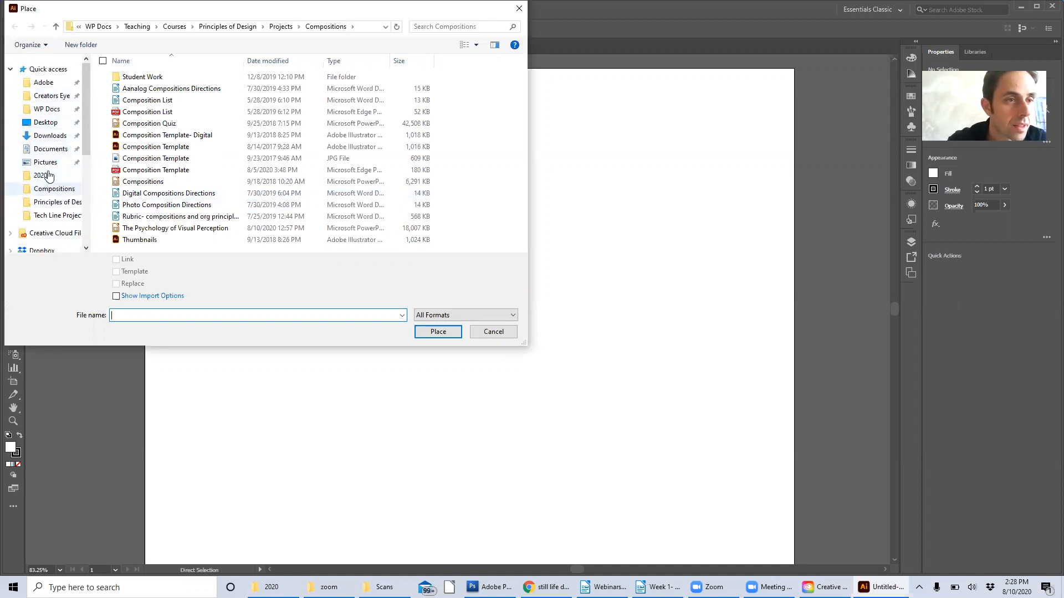
{"action": "left_click", "coordinate": [50, 123]}
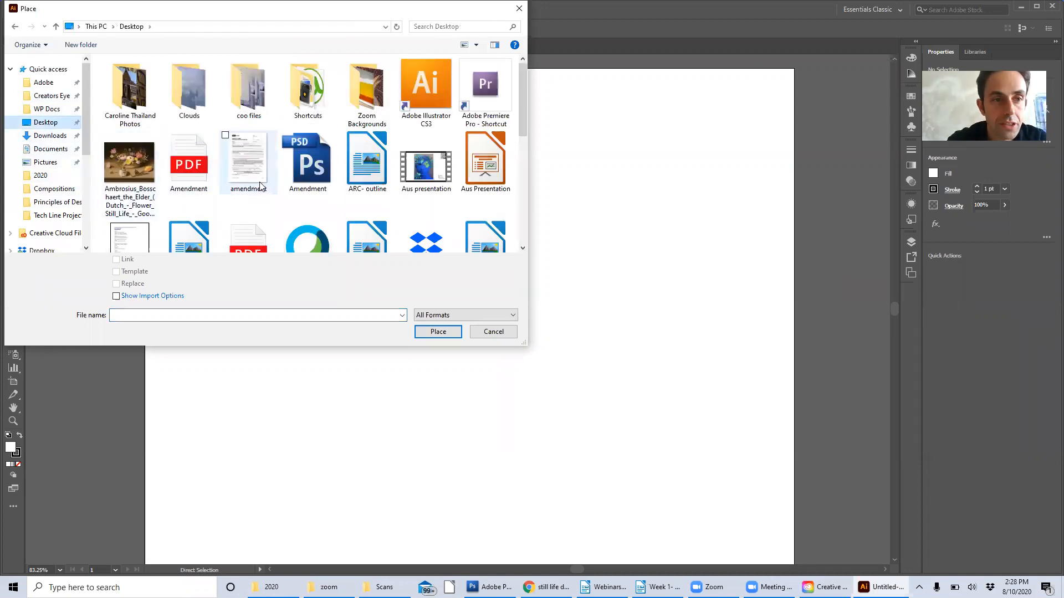
{"action": "double_click", "coordinate": [131, 161]}
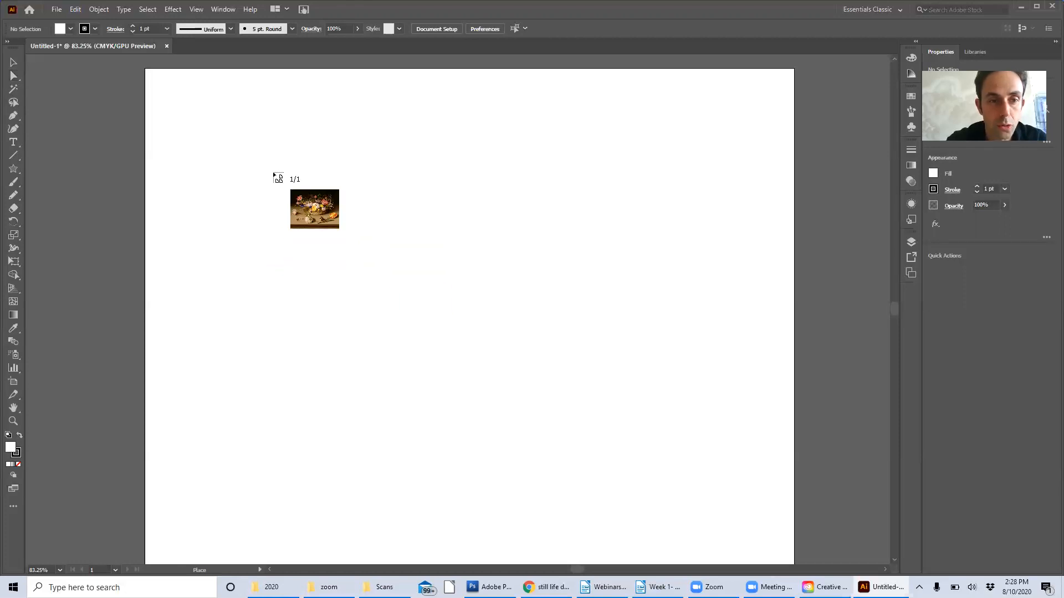
{"action": "left_click", "coordinate": [269, 176]}
{"action": "left_click_drag", "start_coordinate": [617, 304], "coordinate": [577, 253]}
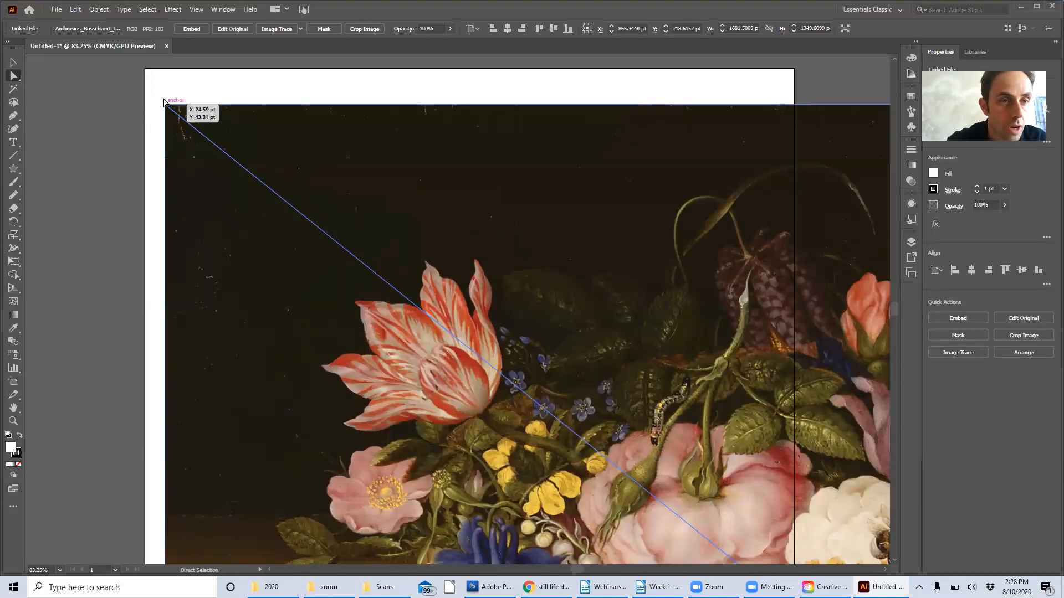
Scale the placed painting down proportionally to about 521 × 418 pt and center it horizontally on the artboard
{"action": "left_click", "coordinate": [13, 62]}
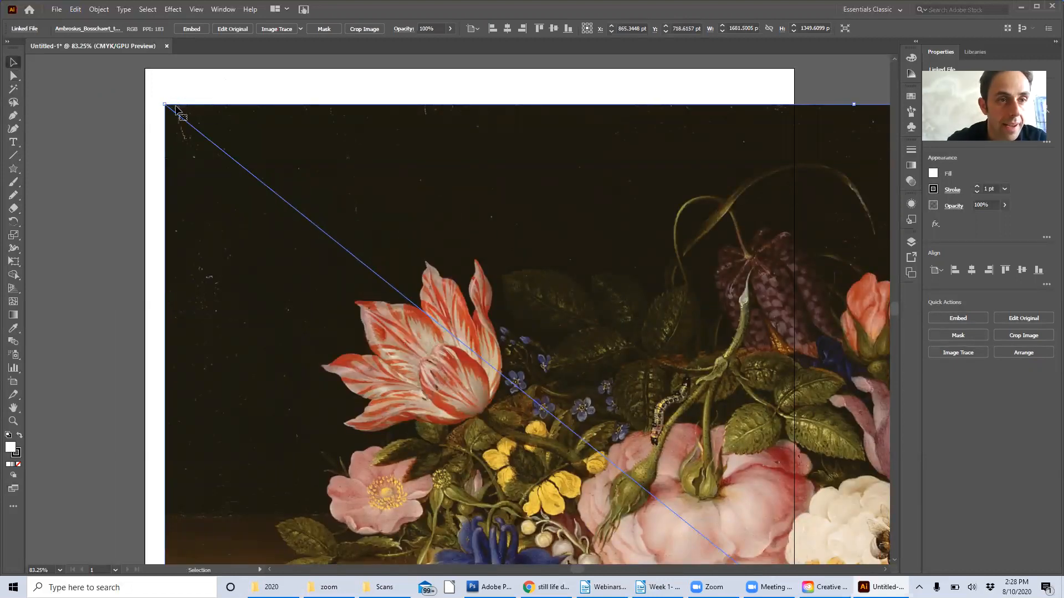
{"action": "left_click_drag", "start_coordinate": [166, 104], "coordinate": [674, 513]}
{"action": "left_click_drag", "start_coordinate": [754, 521], "coordinate": [278, 168]}
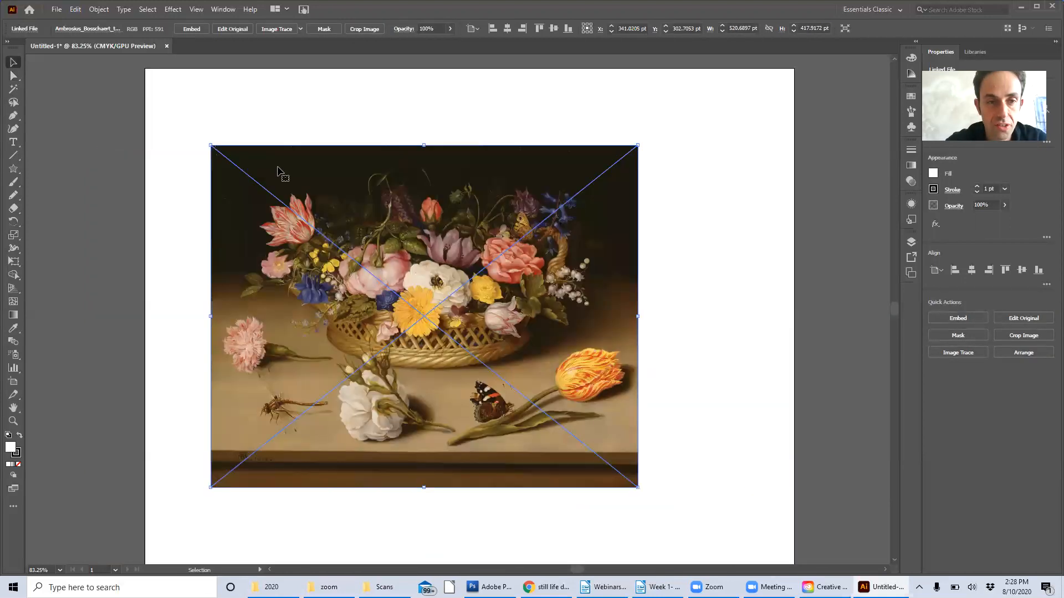
{"action": "left_click_drag", "start_coordinate": [208, 144], "coordinate": [264, 186]}
{"action": "key", "text": "ctrl+z"}
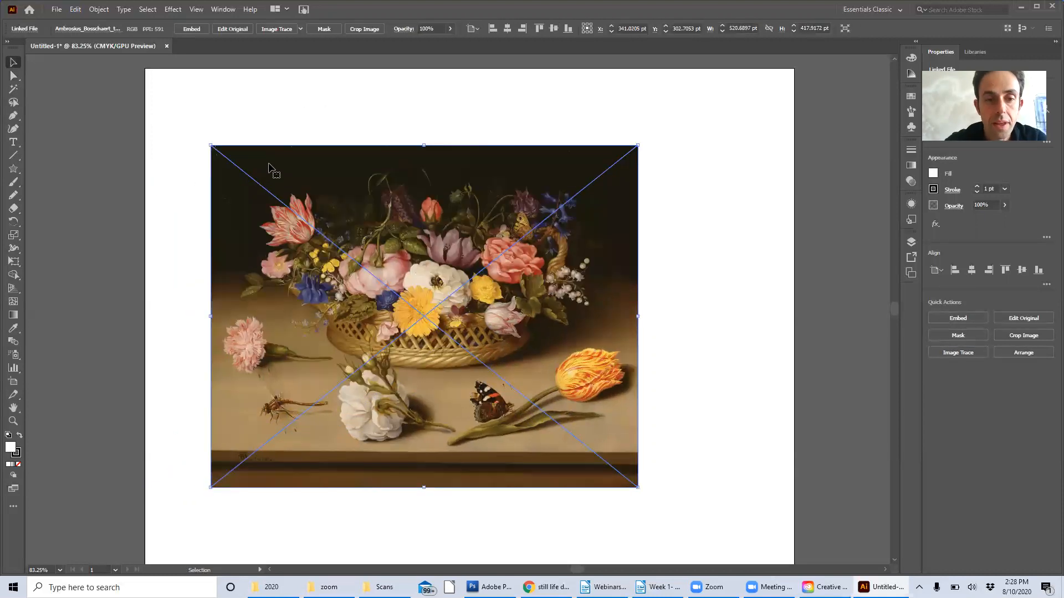
{"action": "left_click_drag", "start_coordinate": [421, 226], "coordinate": [487, 187]}
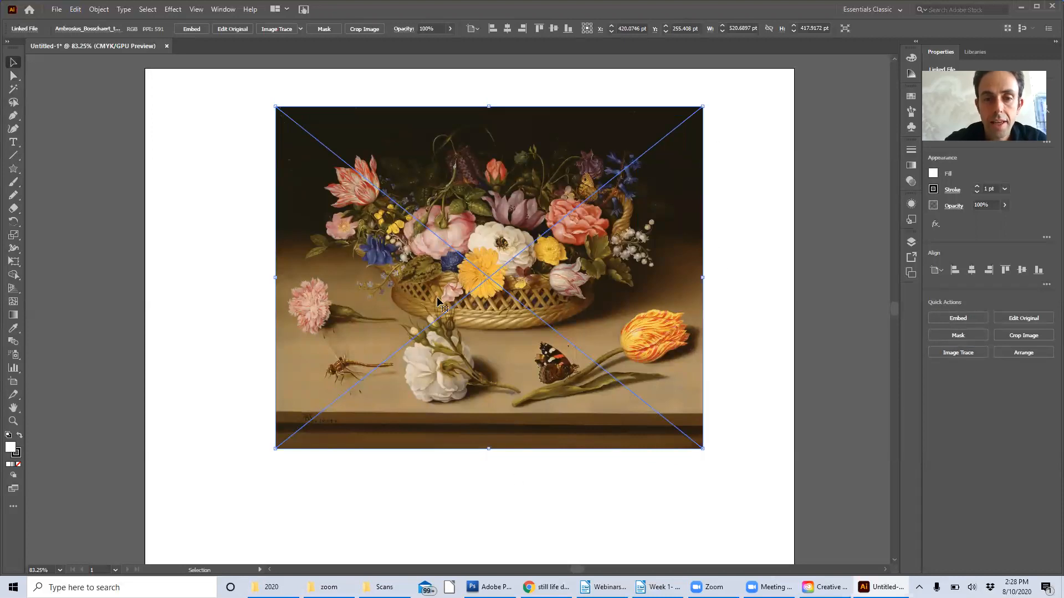
{"action": "left_click_drag", "start_coordinate": [591, 264], "coordinate": [577, 288]}
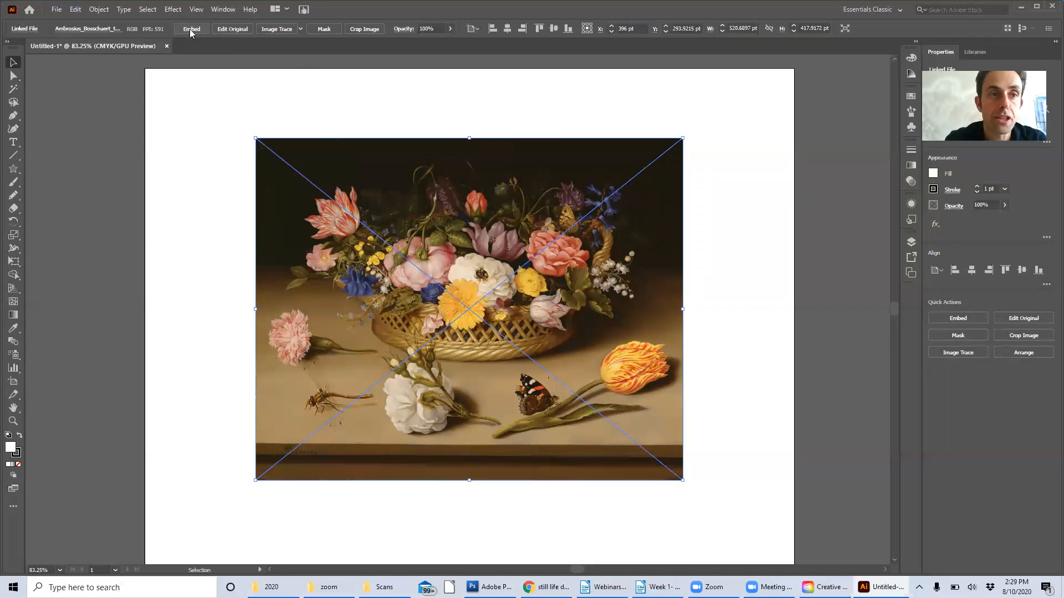
Switch the workspace to Essentials and back to Essentials Classic
{"action": "left_click", "coordinate": [221, 9]}
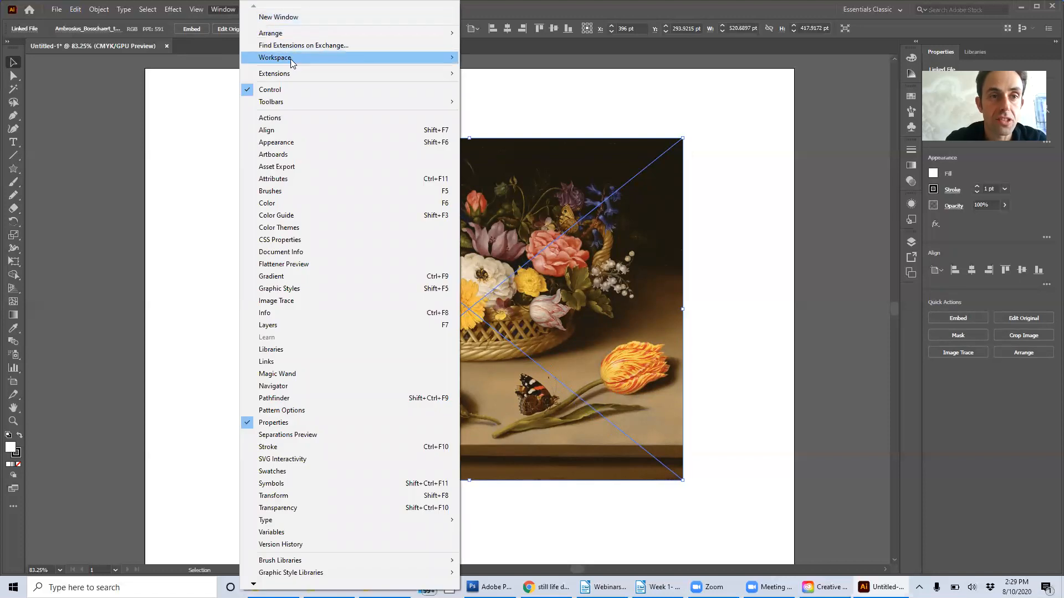
{"action": "mouse_move", "coordinate": [302, 61]}
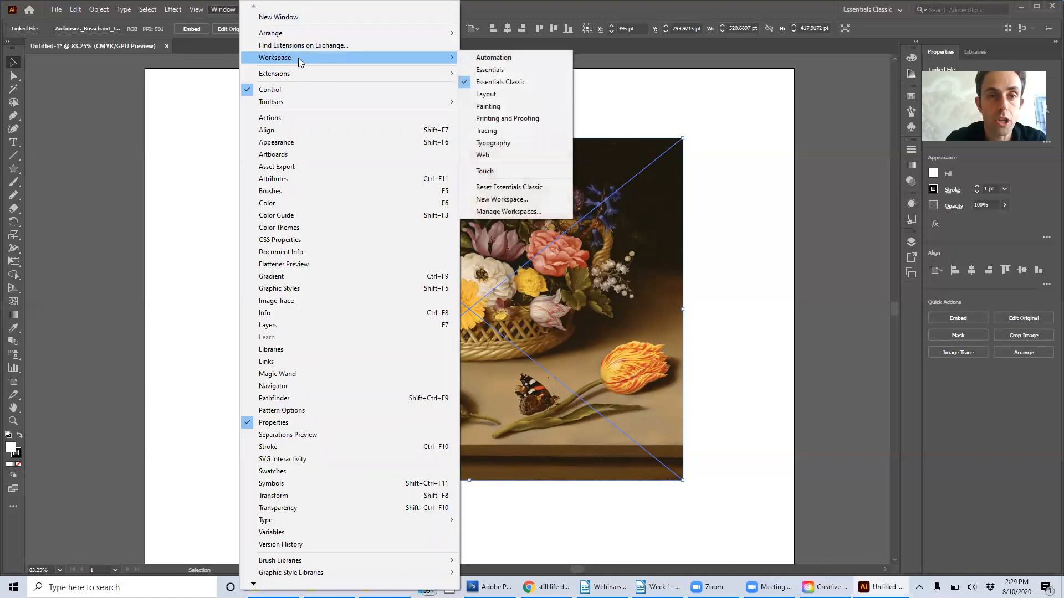
{"action": "left_click", "coordinate": [501, 70]}
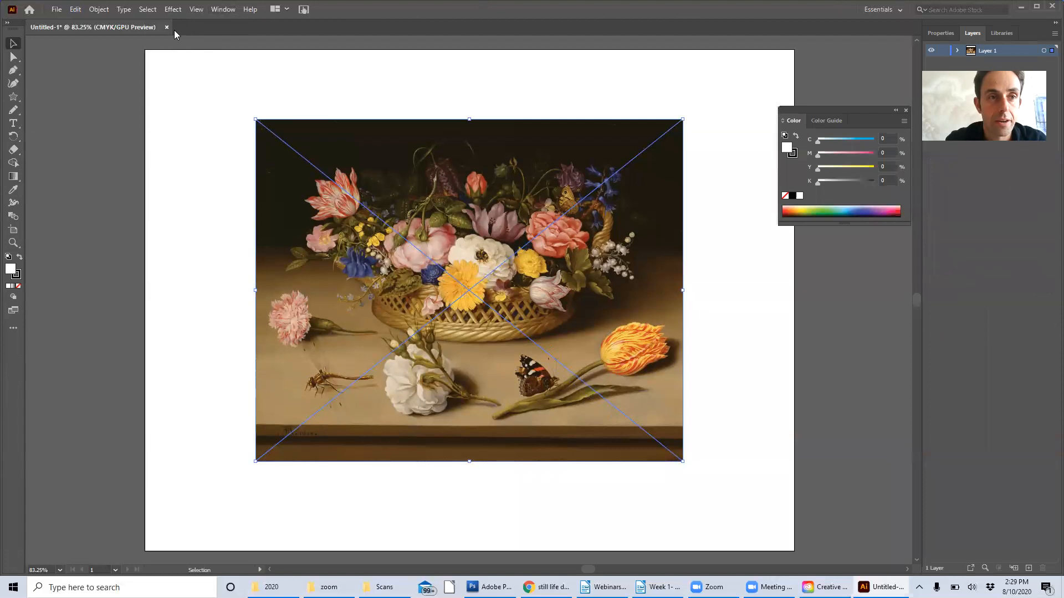
{"action": "left_click", "coordinate": [224, 9]}
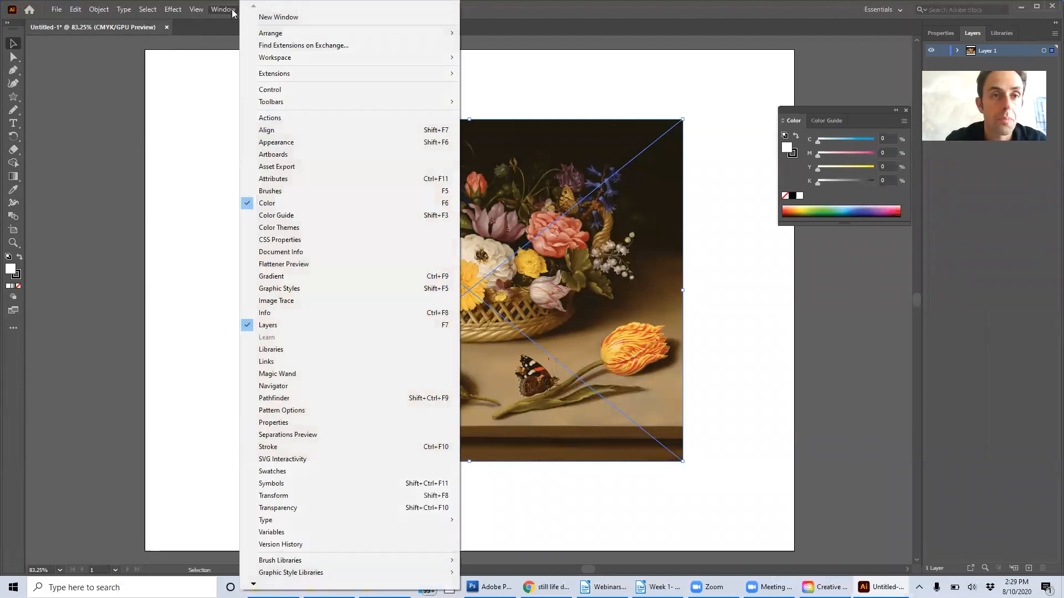
{"action": "mouse_move", "coordinate": [319, 65]}
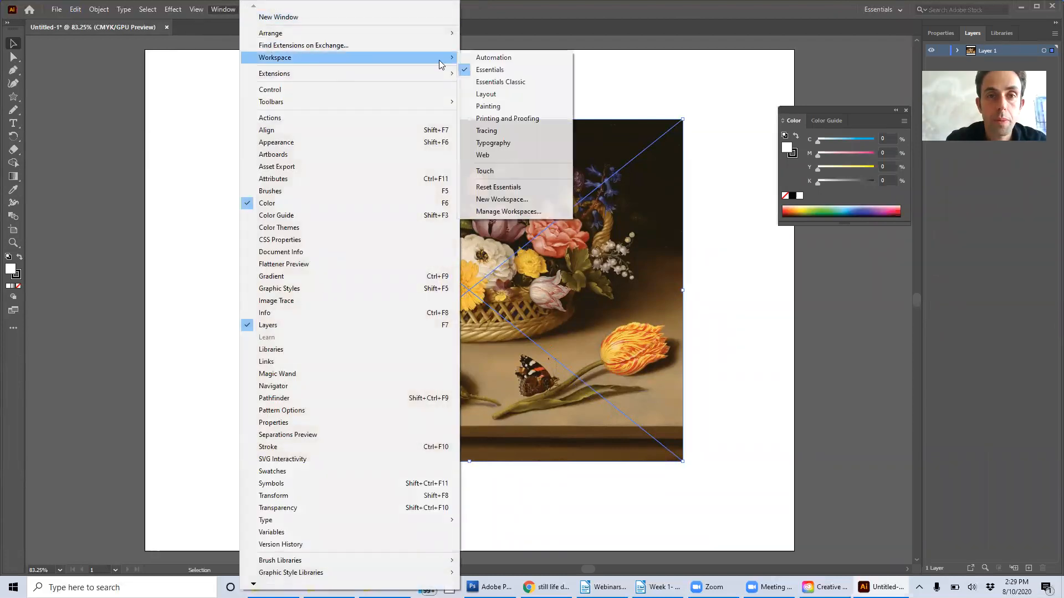
{"action": "left_click", "coordinate": [514, 78]}
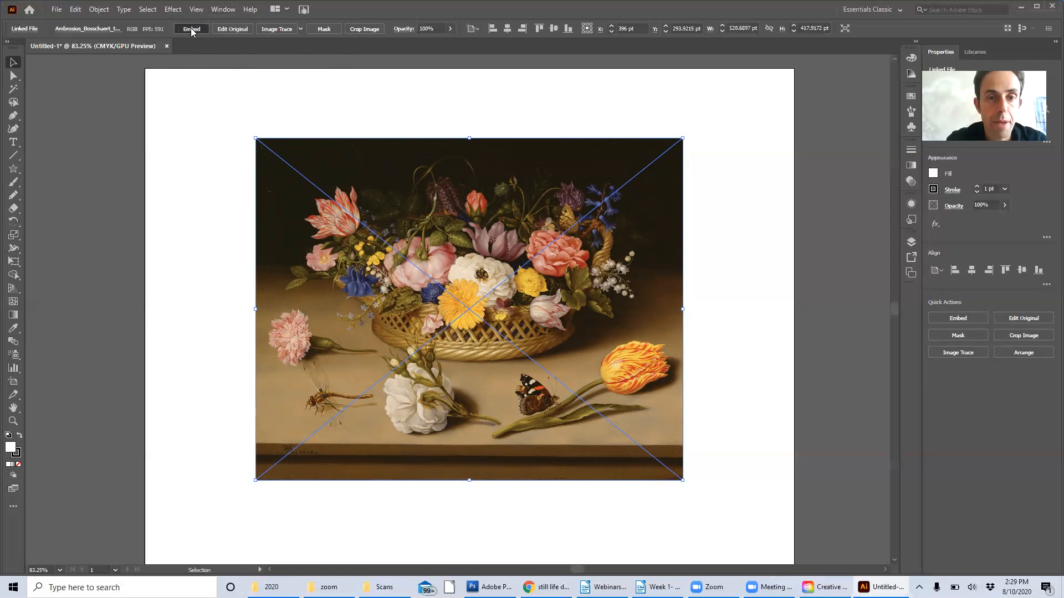
Embed the linked painting in the document and reposition it near the middle of the artboard
{"action": "left_click", "coordinate": [191, 29]}
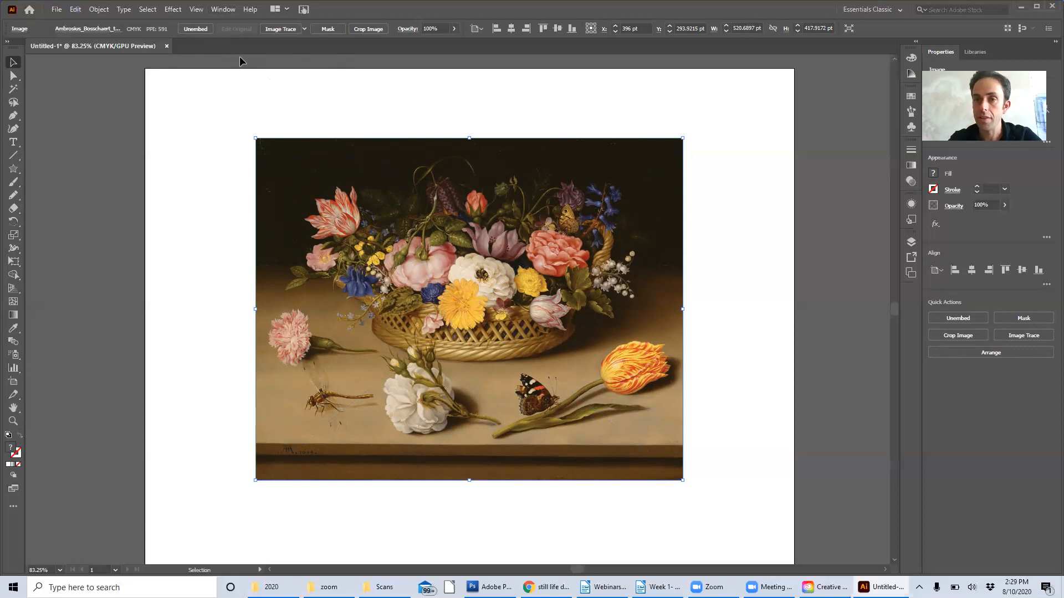
{"action": "left_click_drag", "start_coordinate": [350, 232], "coordinate": [318, 267]}
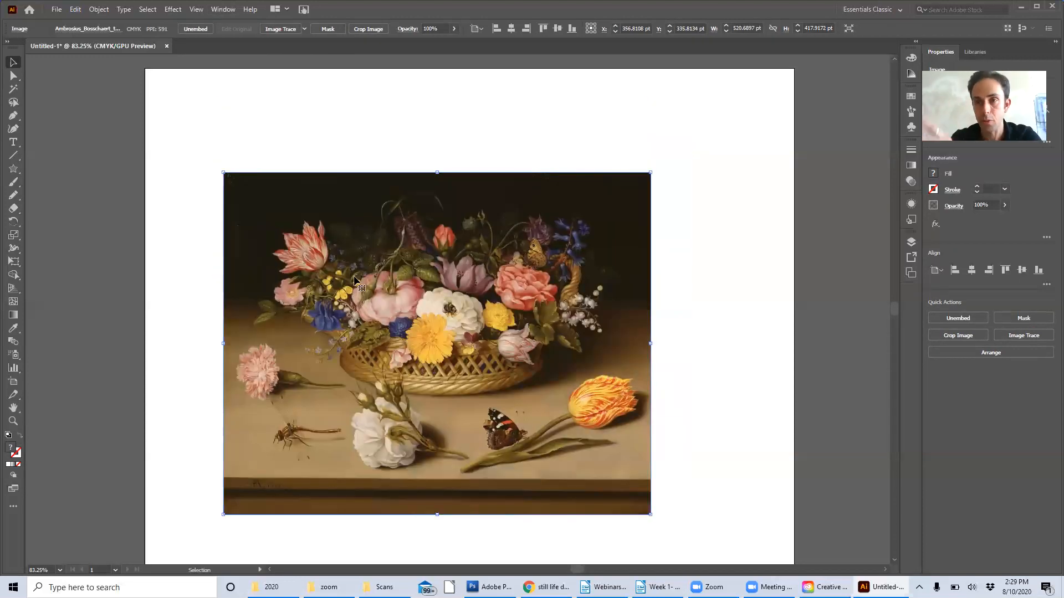
{"action": "left_click_drag", "start_coordinate": [376, 320], "coordinate": [414, 275]}
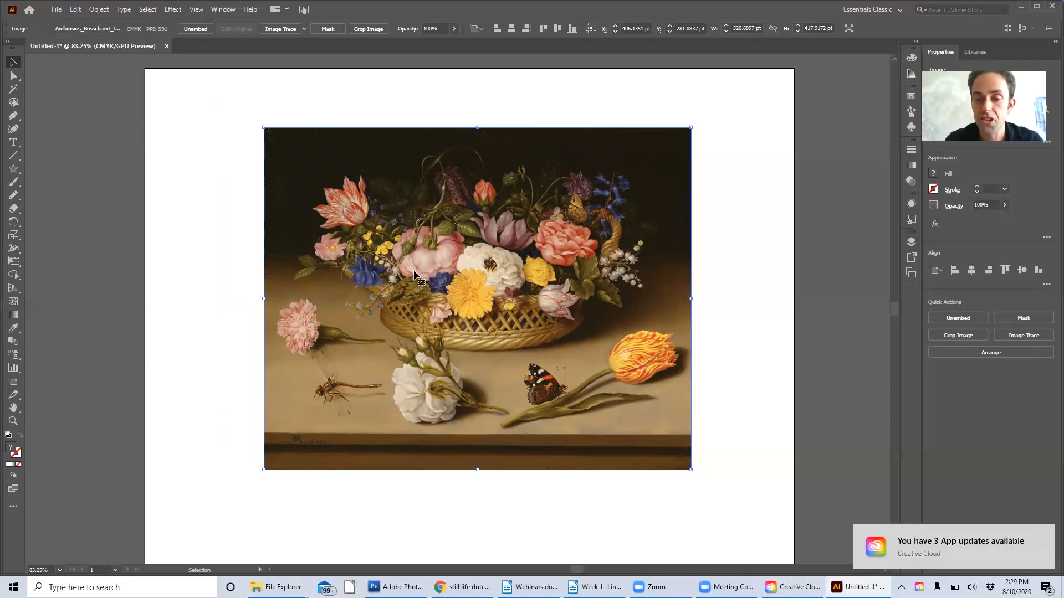
{"action": "left_click_drag", "start_coordinate": [430, 231], "coordinate": [417, 238]}
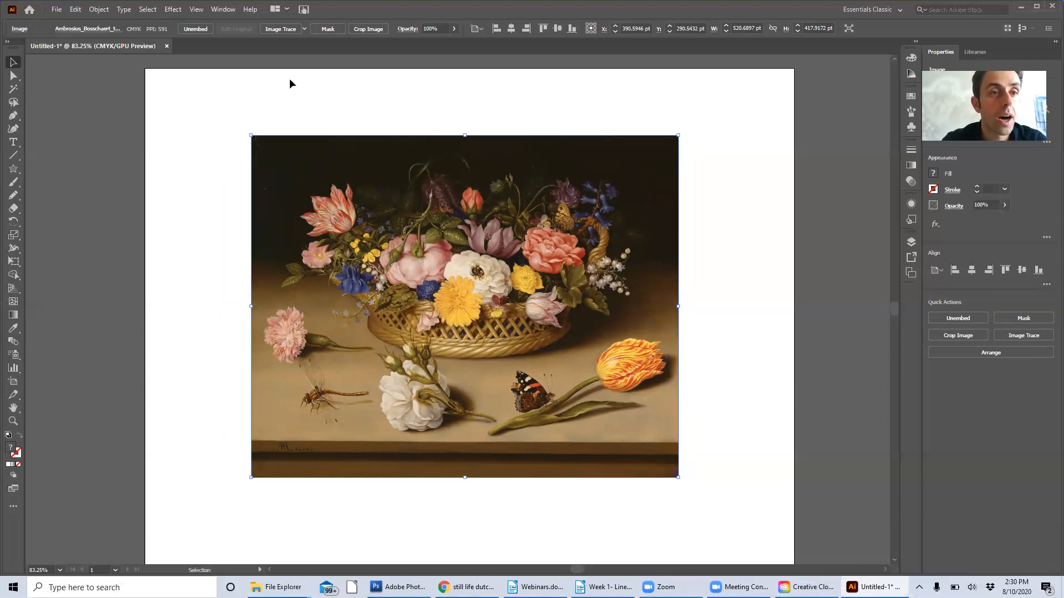
Open the Image Trace settings and place them beside the painting so they do not cover it
{"action": "left_click", "coordinate": [227, 9]}
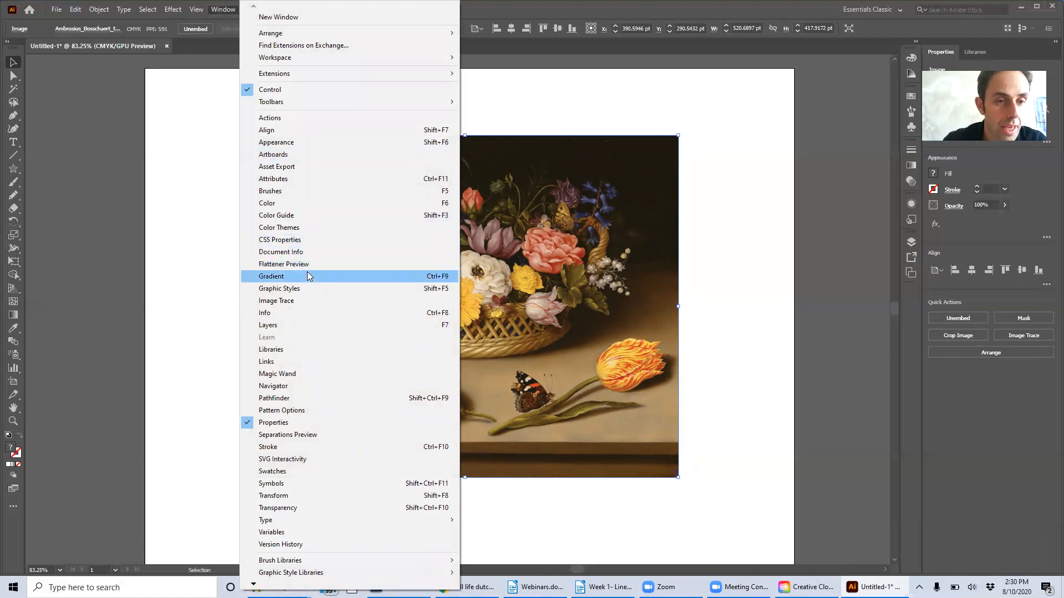
{"action": "left_click", "coordinate": [305, 302]}
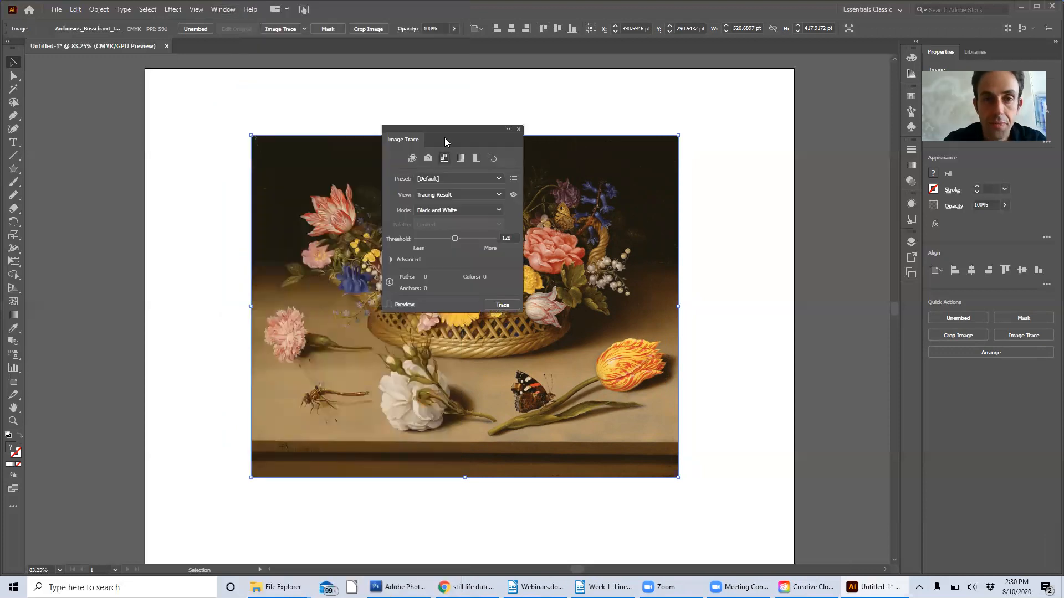
{"action": "left_click_drag", "start_coordinate": [449, 132], "coordinate": [767, 125]}
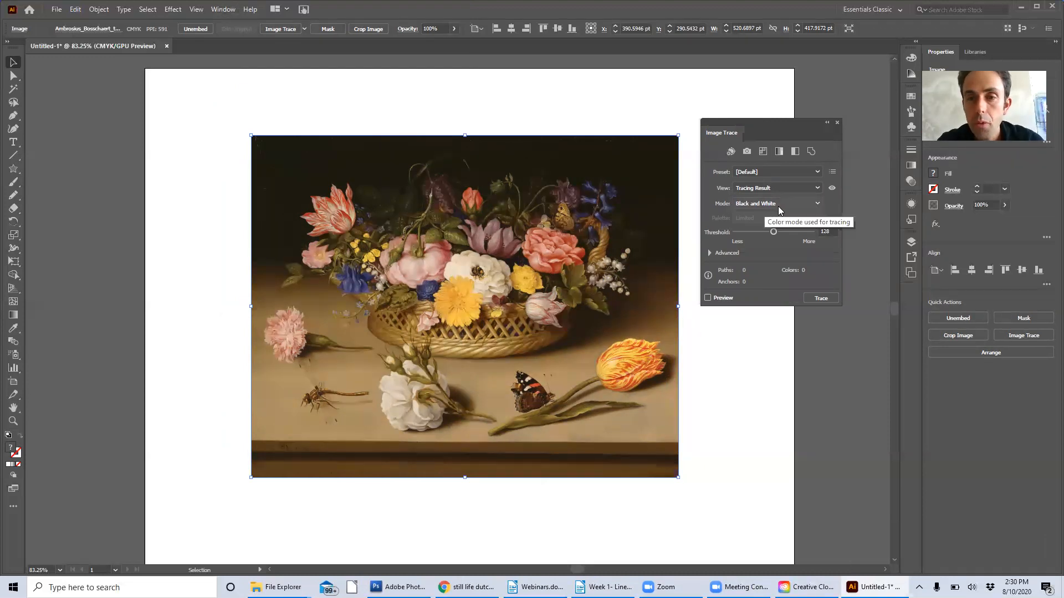
Trace the painting in Grayscale mode with 5 grays, continuing despite the large image size
{"action": "left_click", "coordinate": [816, 204]}
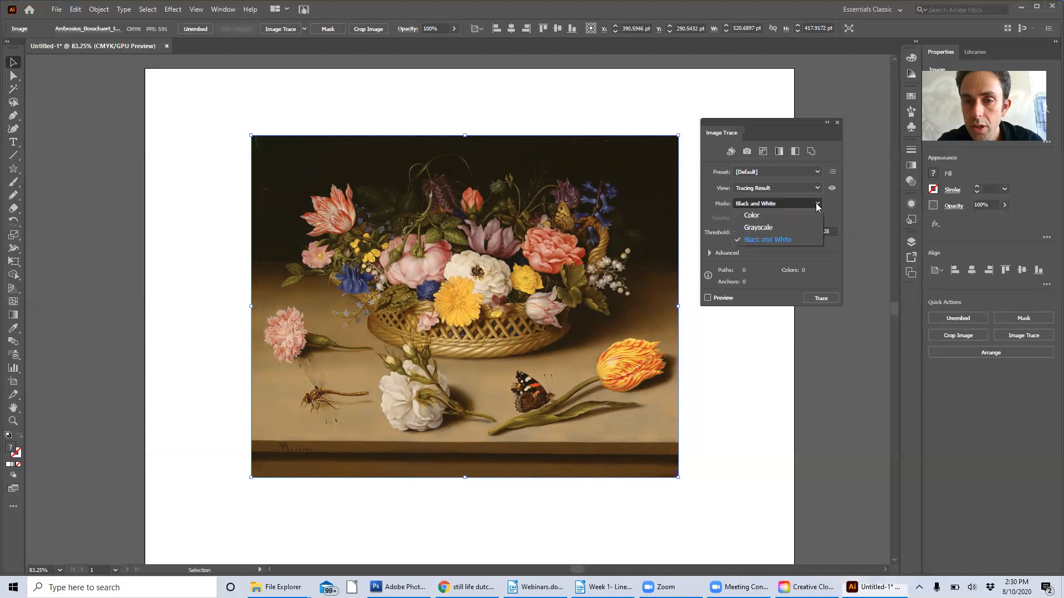
{"action": "left_click", "coordinate": [789, 226]}
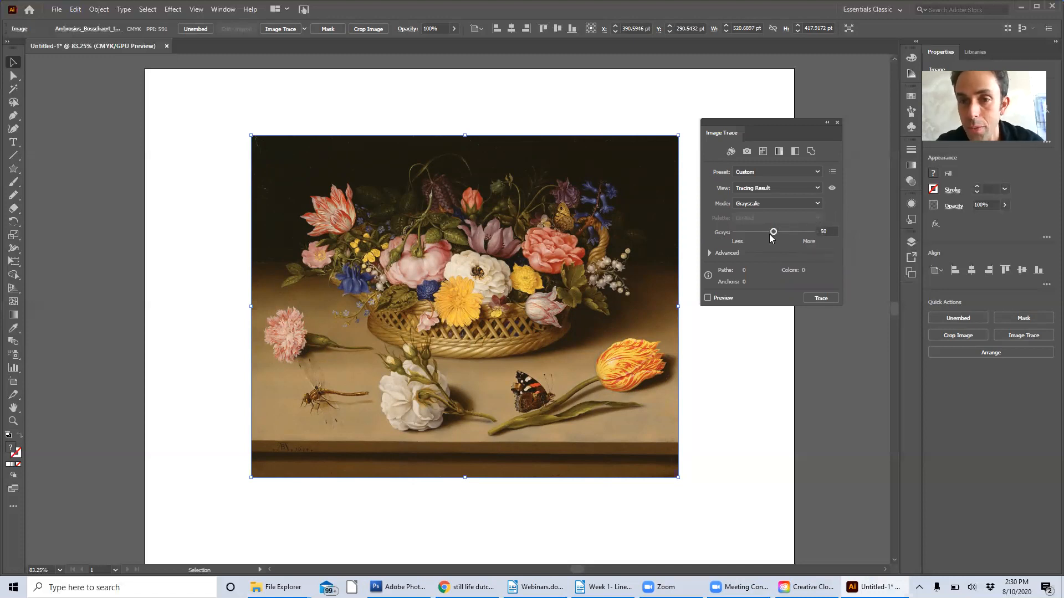
{"action": "left_click_drag", "start_coordinate": [774, 235], "coordinate": [738, 235]}
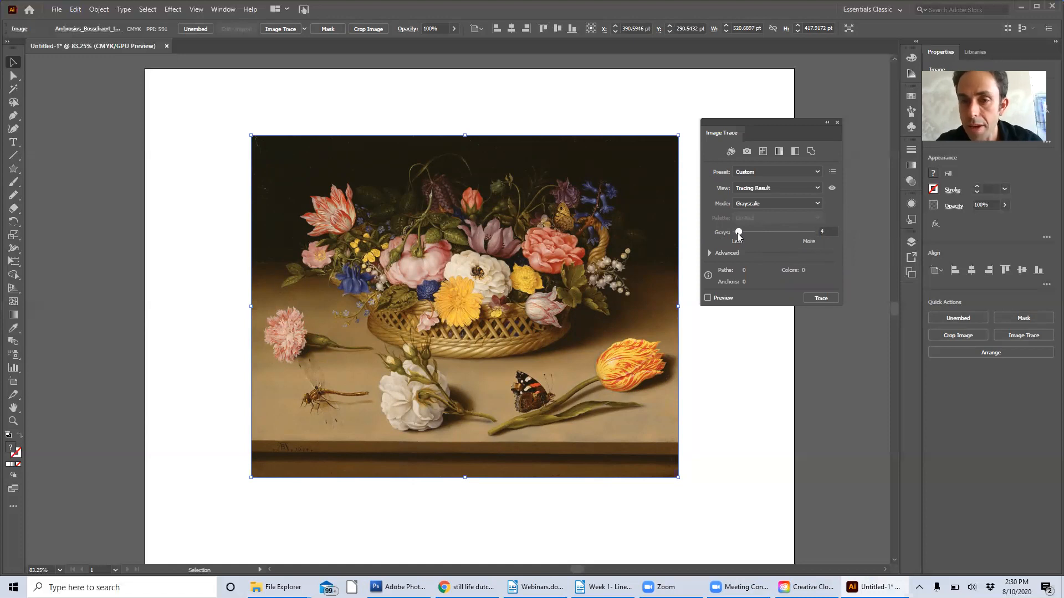
{"action": "left_click_drag", "start_coordinate": [738, 235], "coordinate": [739, 235]}
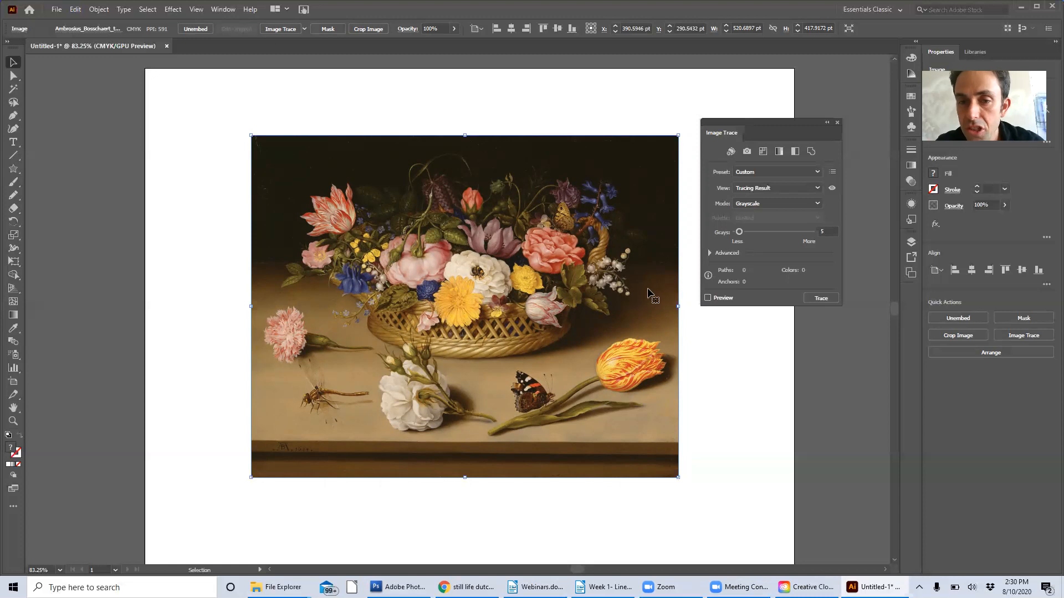
{"action": "left_click", "coordinate": [818, 298]}
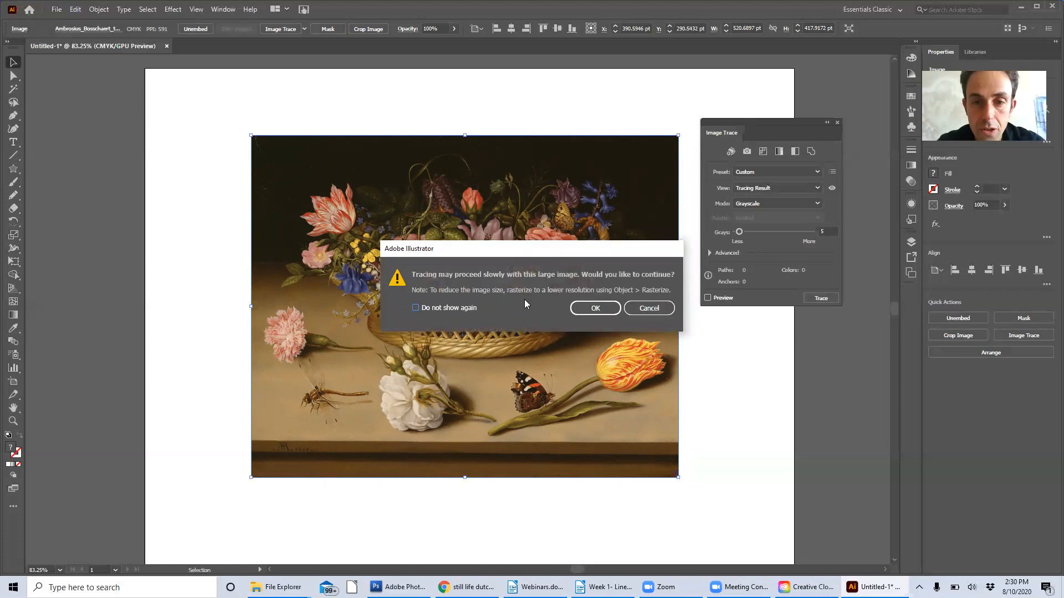
{"action": "left_click", "coordinate": [579, 310]}
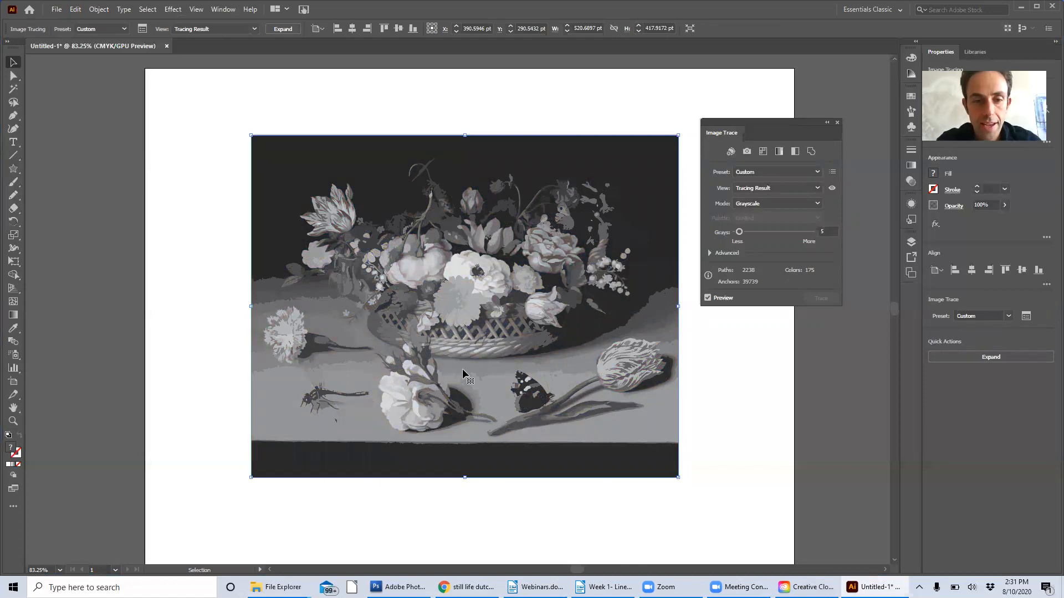
Examine the traced gray shapes of the basket and flowers up close
{"action": "key", "text": "ctrl+1"}
{"action": "scroll", "coordinate": [463, 329], "scroll_direction": "up", "scroll_amount": 2}
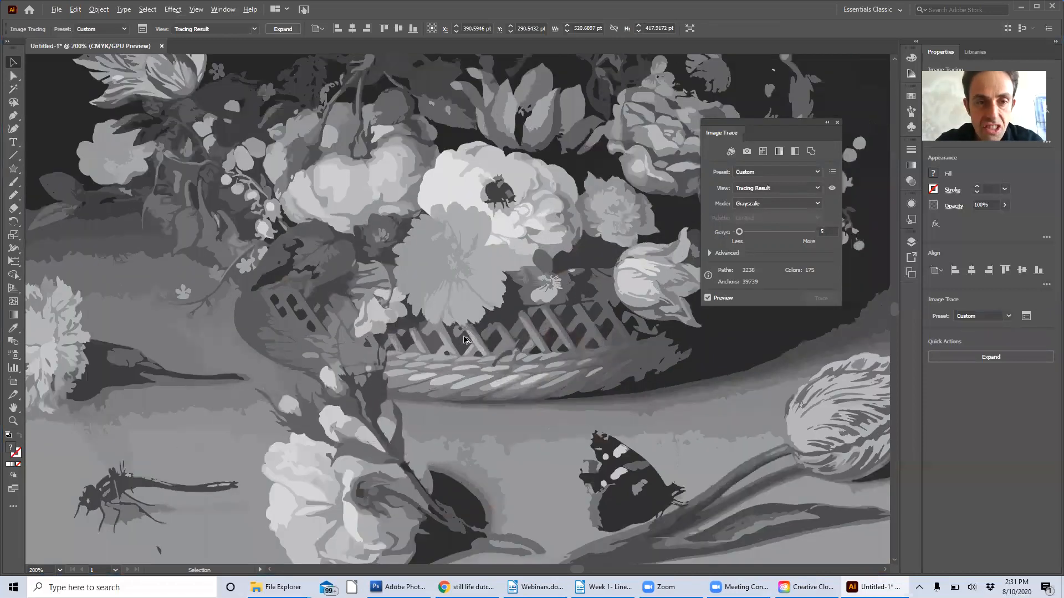
{"action": "scroll", "coordinate": [465, 340], "scroll_direction": "up", "scroll_amount": 1}
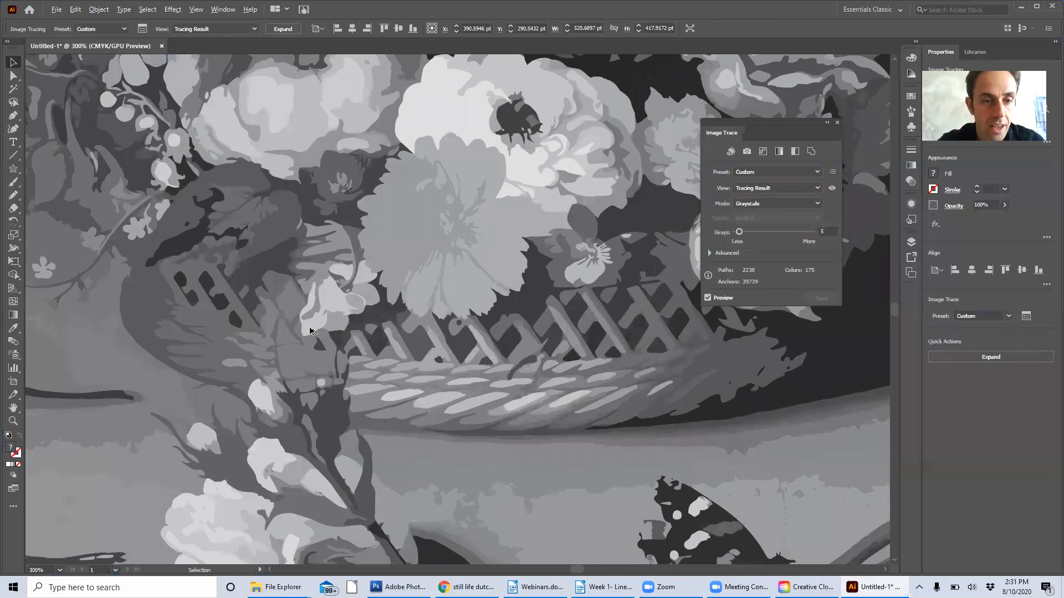
{"action": "scroll", "coordinate": [310, 331], "scroll_direction": "up", "scroll_amount": 2}
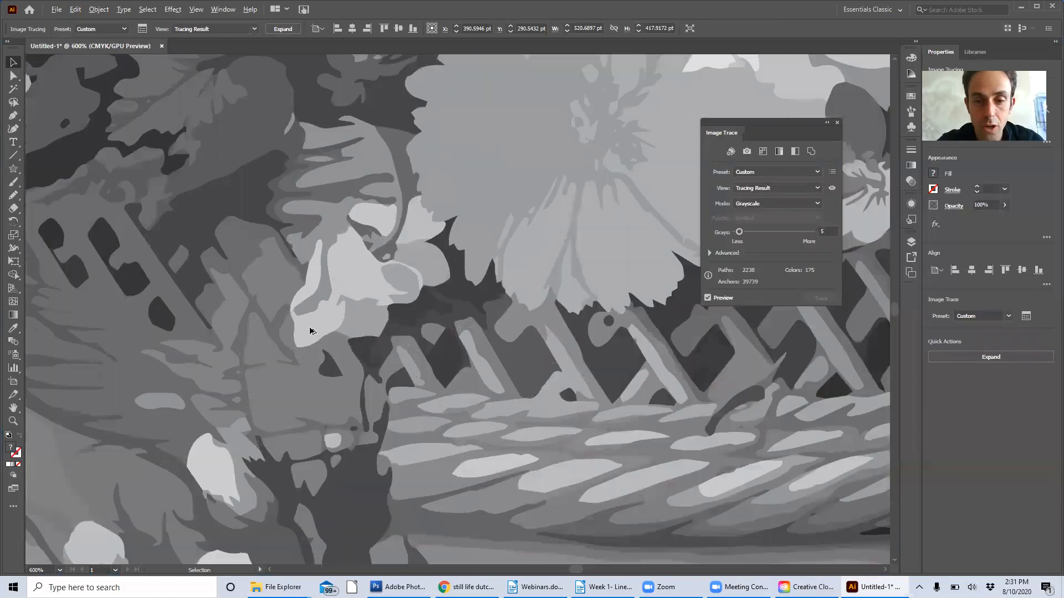
{"action": "scroll", "coordinate": [310, 331], "scroll_direction": "down", "scroll_amount": 2}
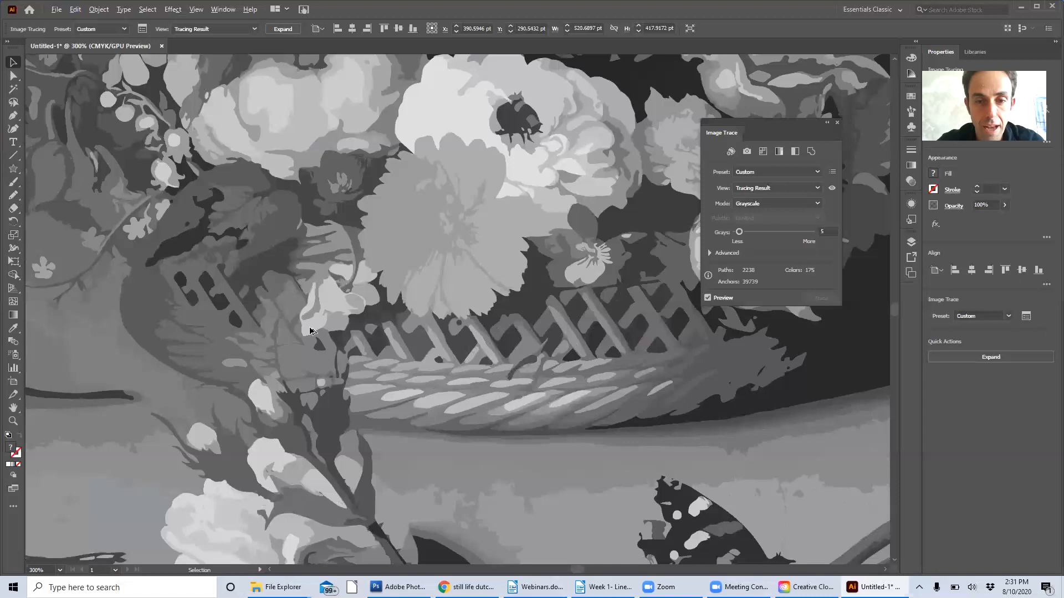
{"action": "scroll", "coordinate": [311, 331], "scroll_direction": "down", "scroll_amount": 1}
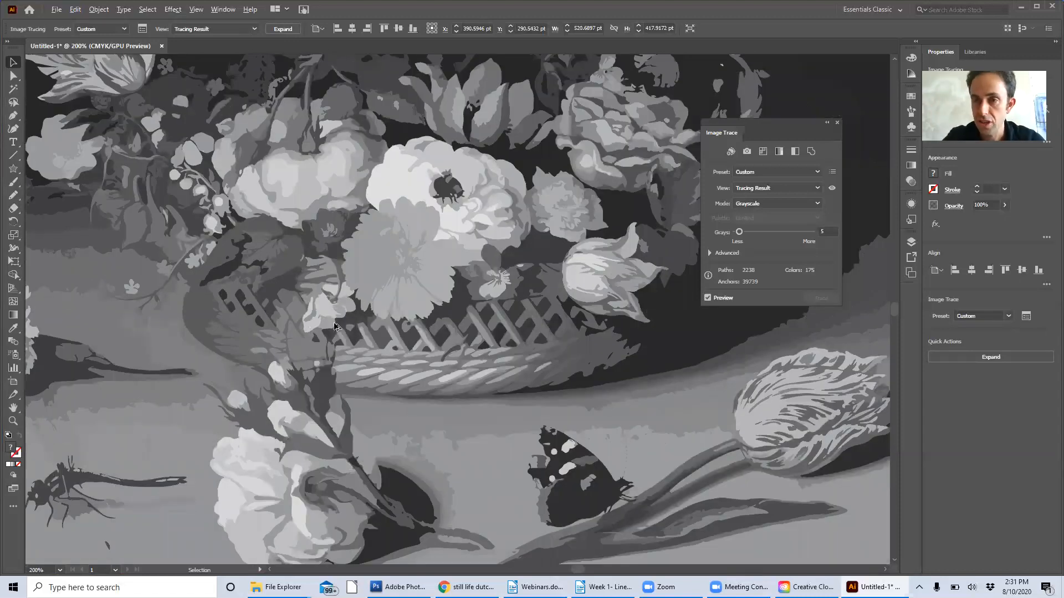
Check the lower flowers and tabletop of the tracing, and close the Image Trace settings
{"action": "scroll", "coordinate": [340, 371], "scroll_direction": "down", "scroll_amount": 3}
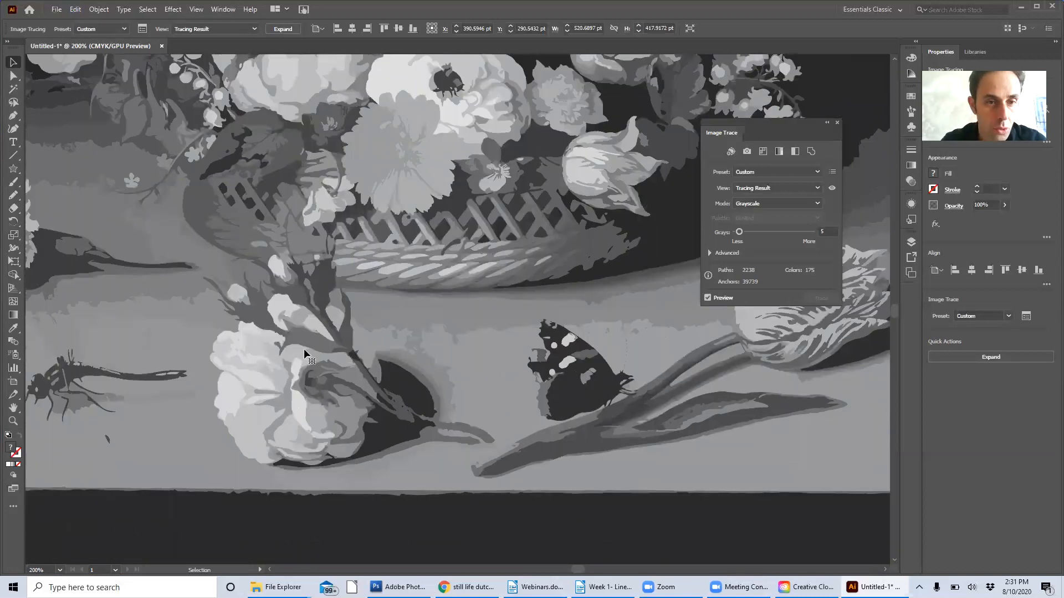
{"action": "scroll", "coordinate": [304, 340], "scroll_direction": "down", "scroll_amount": 5}
{"action": "scroll", "coordinate": [302, 333], "scroll_direction": "up", "scroll_amount": 2}
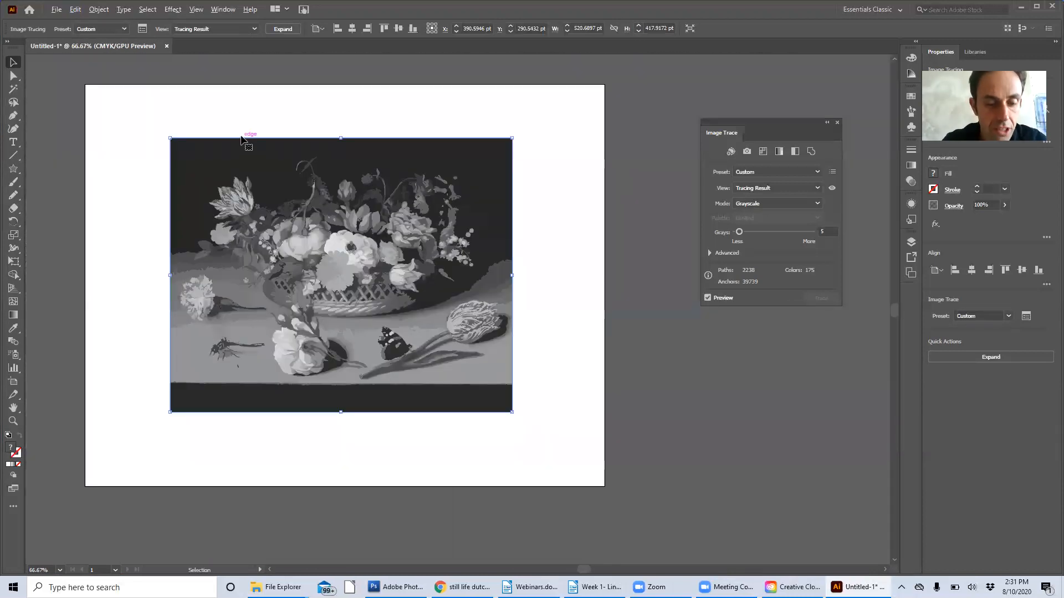
{"action": "key", "text": "ctrl+0"}
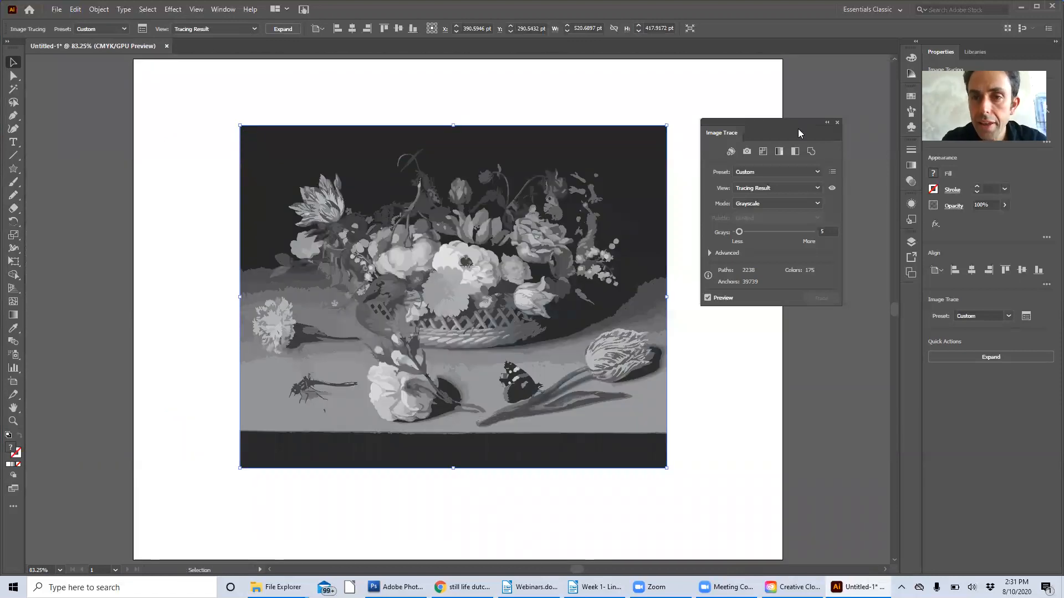
{"action": "left_click_drag", "start_coordinate": [818, 131], "coordinate": [845, 121]}
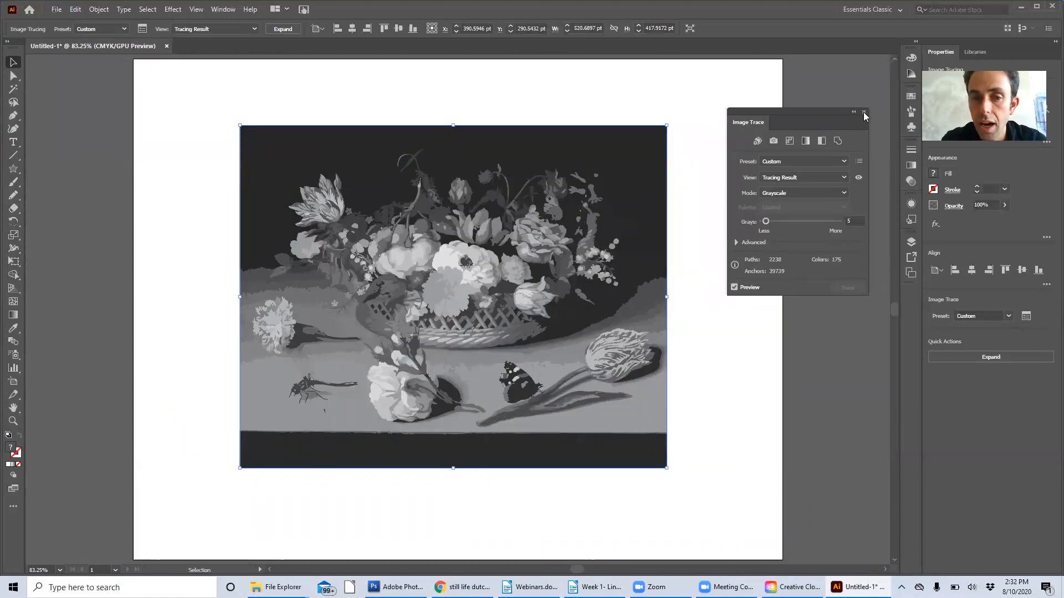
{"action": "left_click", "coordinate": [864, 112]}
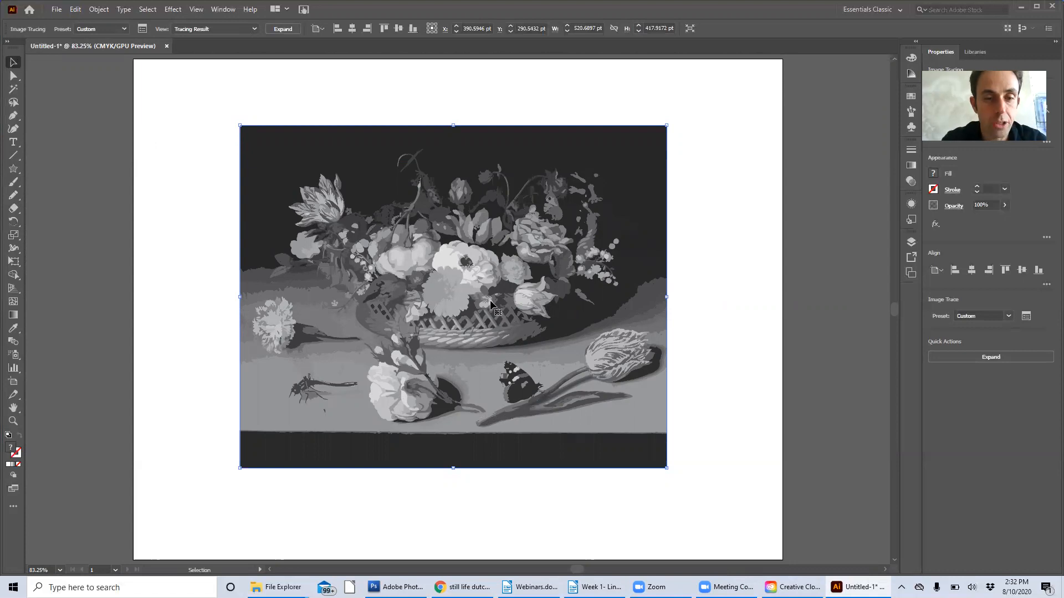
Expand the traced painting into editable vector shapes with Object and Fill enabled
{"action": "left_click", "coordinate": [183, 182]}
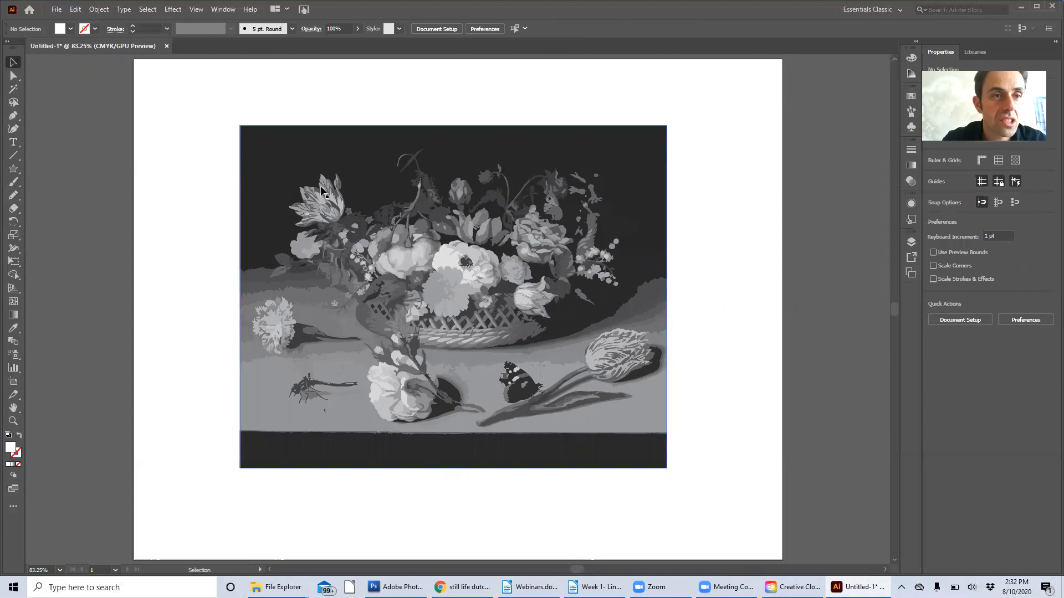
{"action": "left_click", "coordinate": [315, 197]}
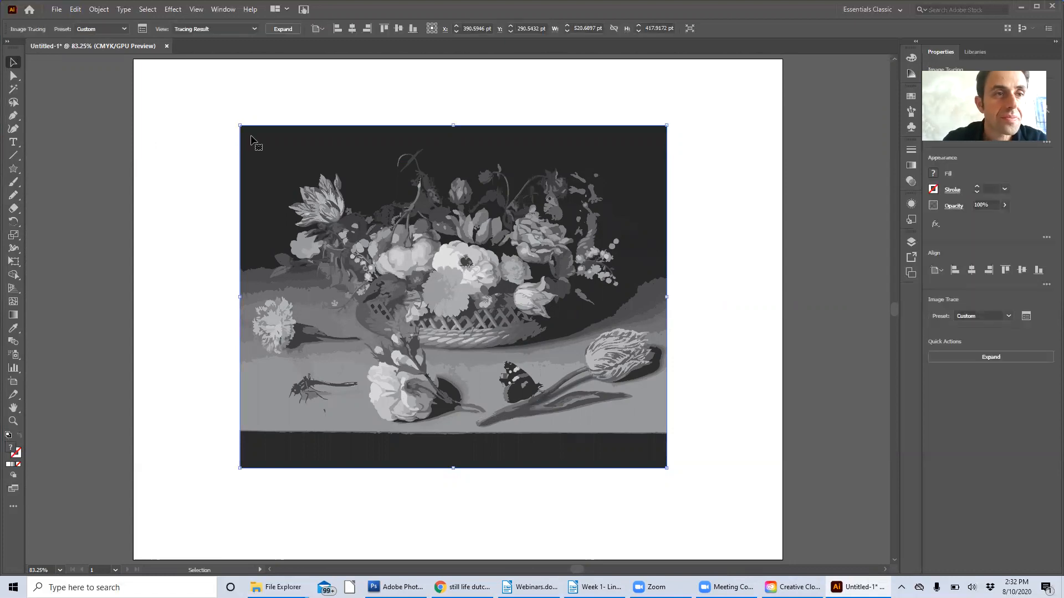
{"action": "left_click", "coordinate": [109, 12]}
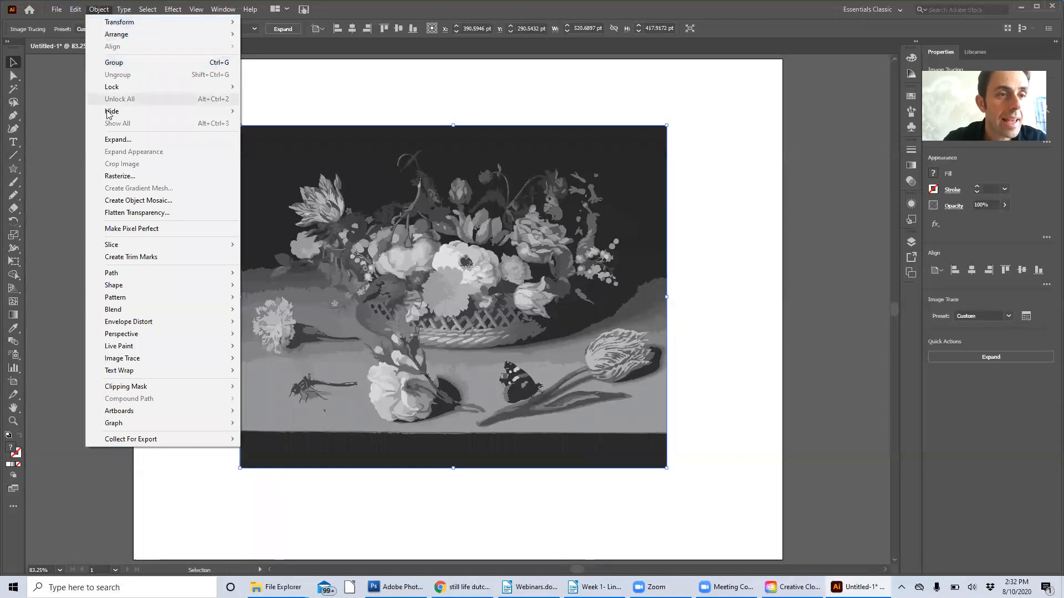
{"action": "left_click", "coordinate": [112, 143]}
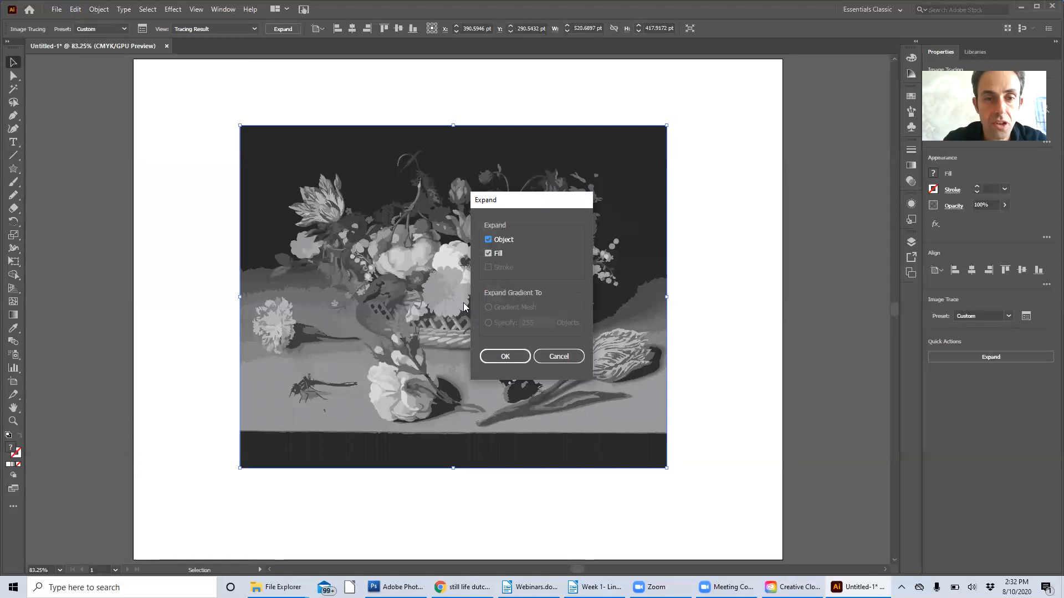
{"action": "left_click_drag", "start_coordinate": [536, 205], "coordinate": [772, 173]}
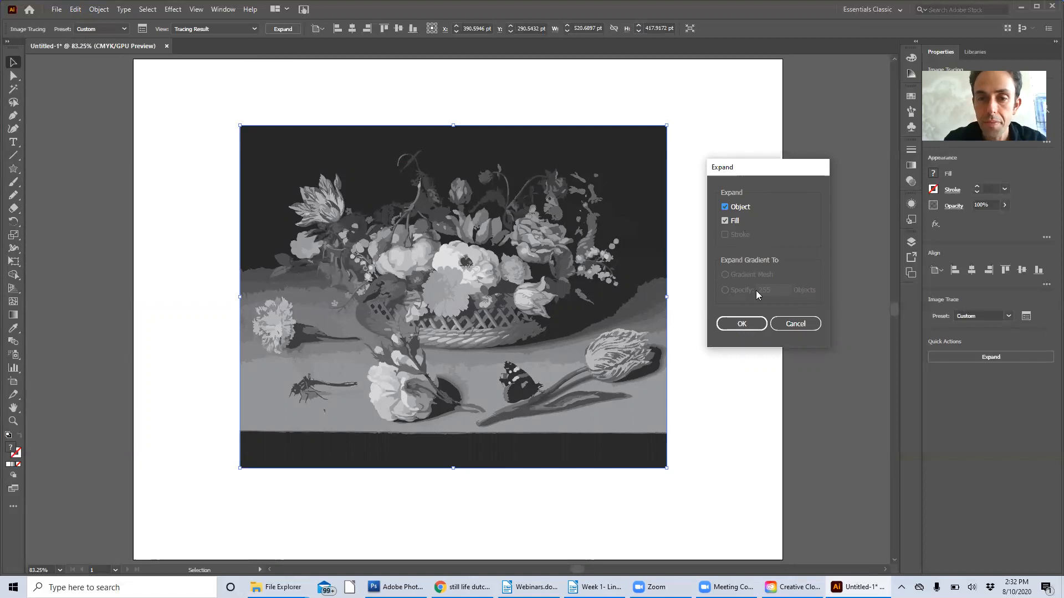
{"action": "left_click", "coordinate": [751, 326]}
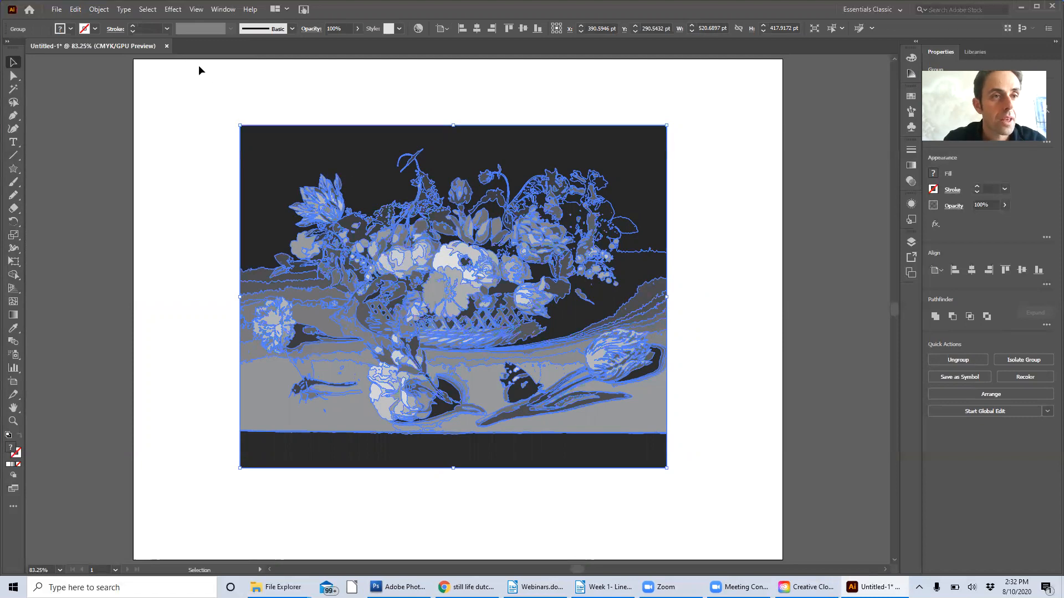
Ungroup the expanded tracing, shift the whole artwork toward the right side of the artboard, and deselect it
{"action": "left_click", "coordinate": [99, 9]}
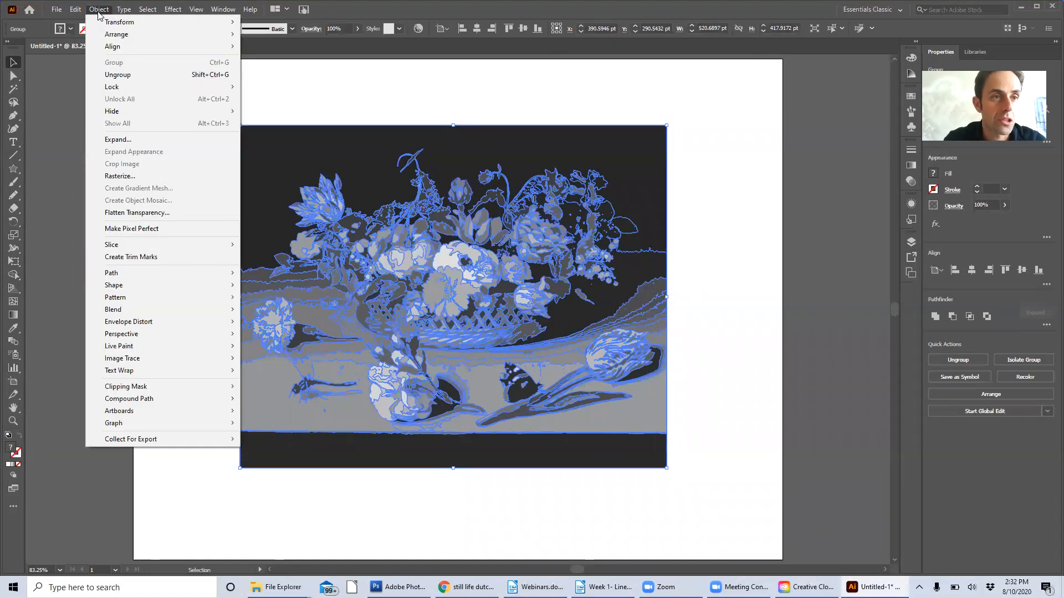
{"action": "left_click", "coordinate": [138, 75]}
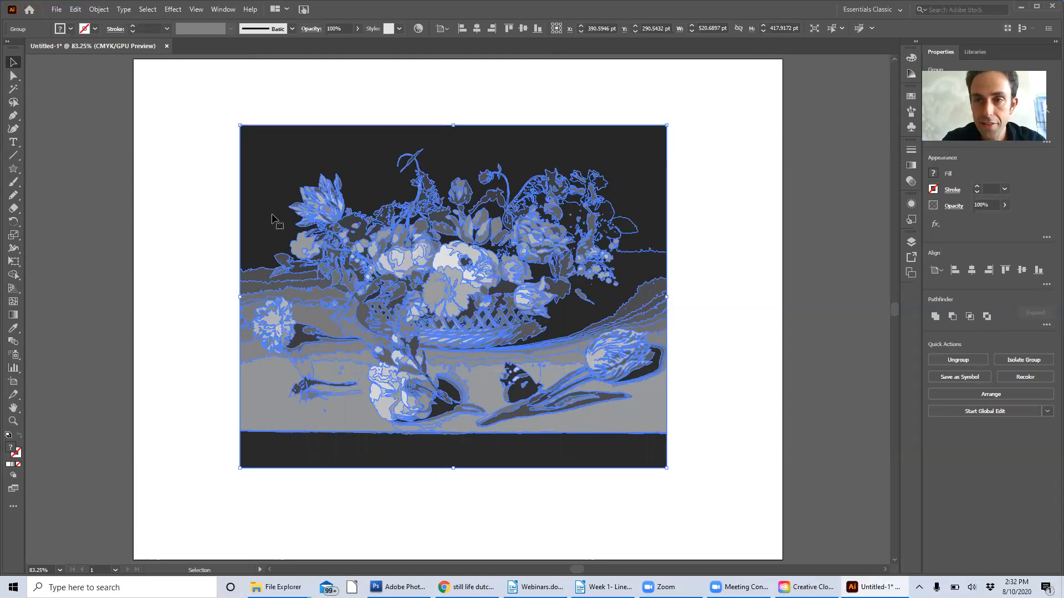
{"action": "left_click_drag", "start_coordinate": [286, 166], "coordinate": [356, 158]}
{"action": "left_click_drag", "start_coordinate": [447, 168], "coordinate": [407, 178]}
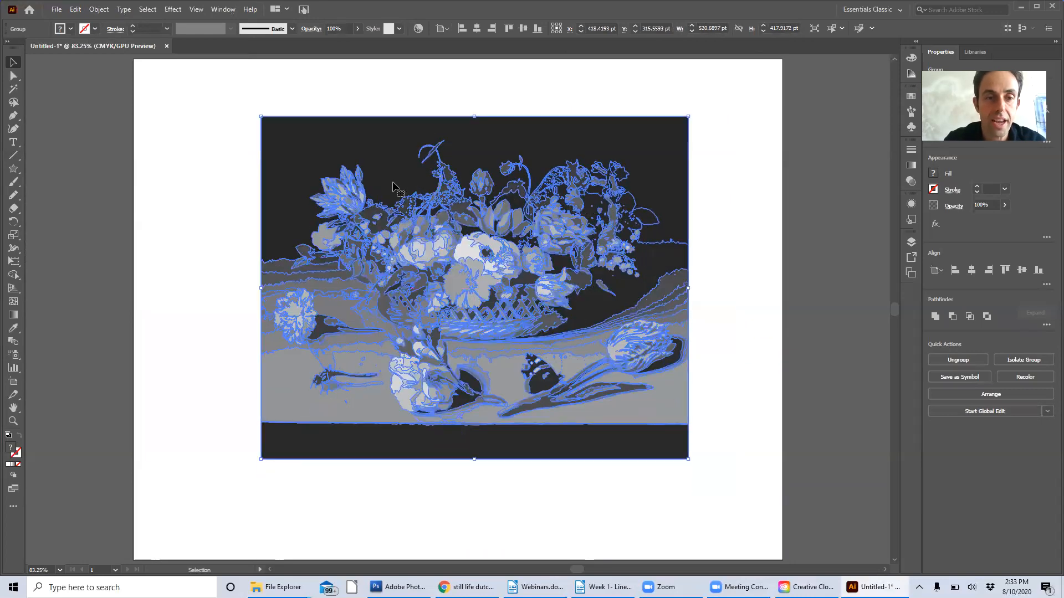
{"action": "left_click", "coordinate": [191, 197]}
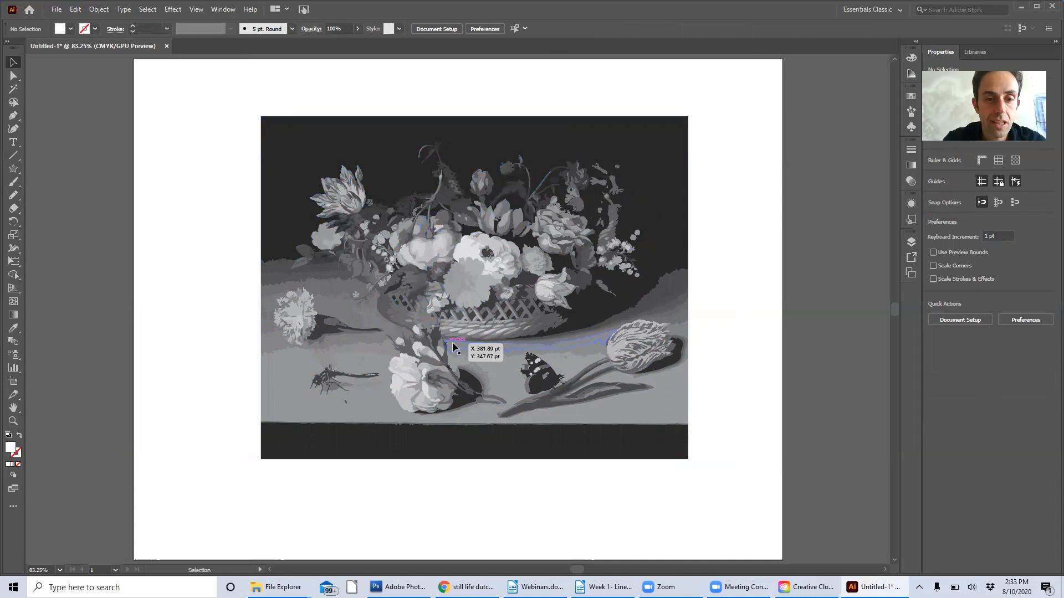
{"action": "left_click_drag", "start_coordinate": [367, 142], "coordinate": [399, 153]}
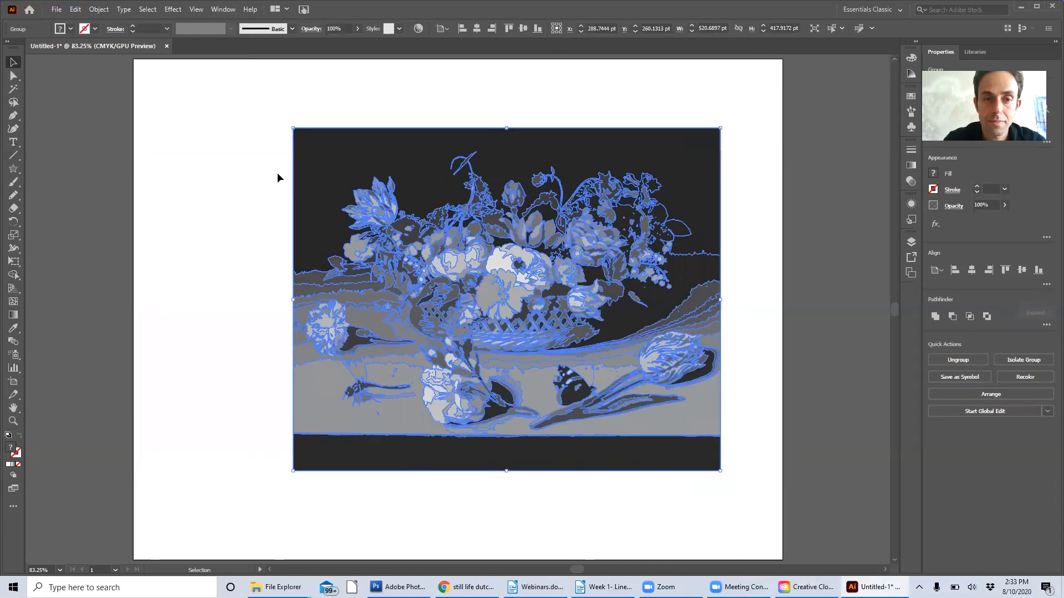
{"action": "left_click", "coordinate": [209, 212]}
Try pulling the dark background shape and a light petal shape out of the artwork with Direct Selection, and undo both moves
{"action": "key", "text": "a"}
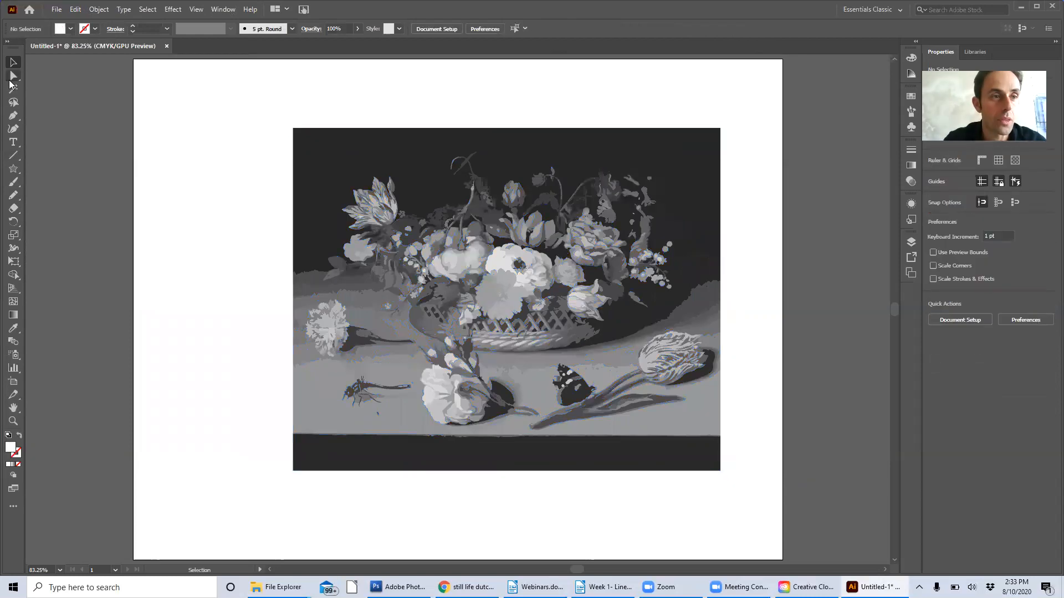
{"action": "left_click", "coordinate": [339, 151]}
{"action": "left_click_drag", "start_coordinate": [339, 150], "coordinate": [262, 105]}
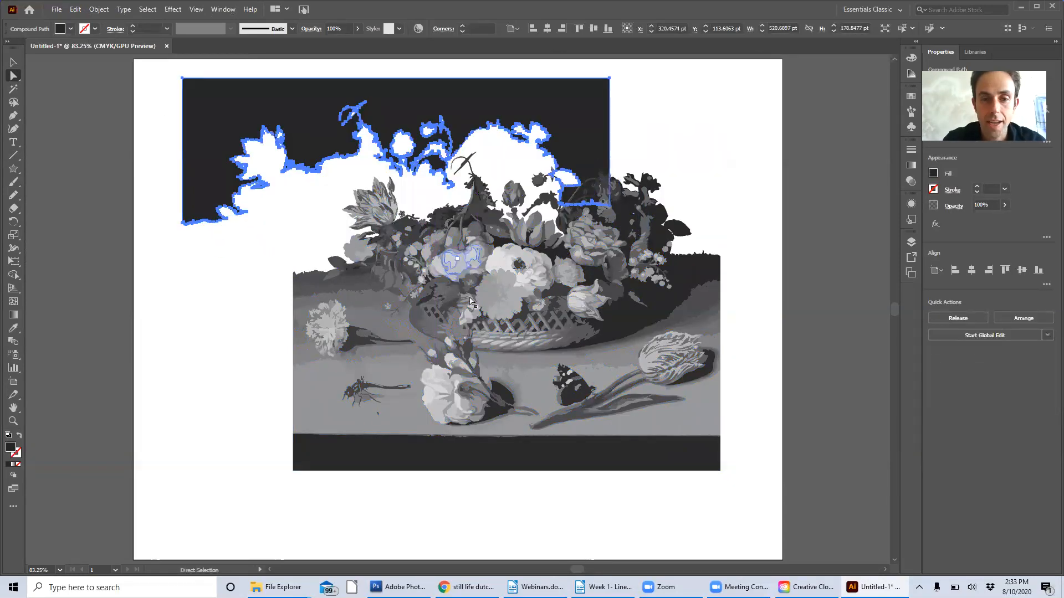
{"action": "left_click_drag", "start_coordinate": [440, 406], "coordinate": [201, 377]}
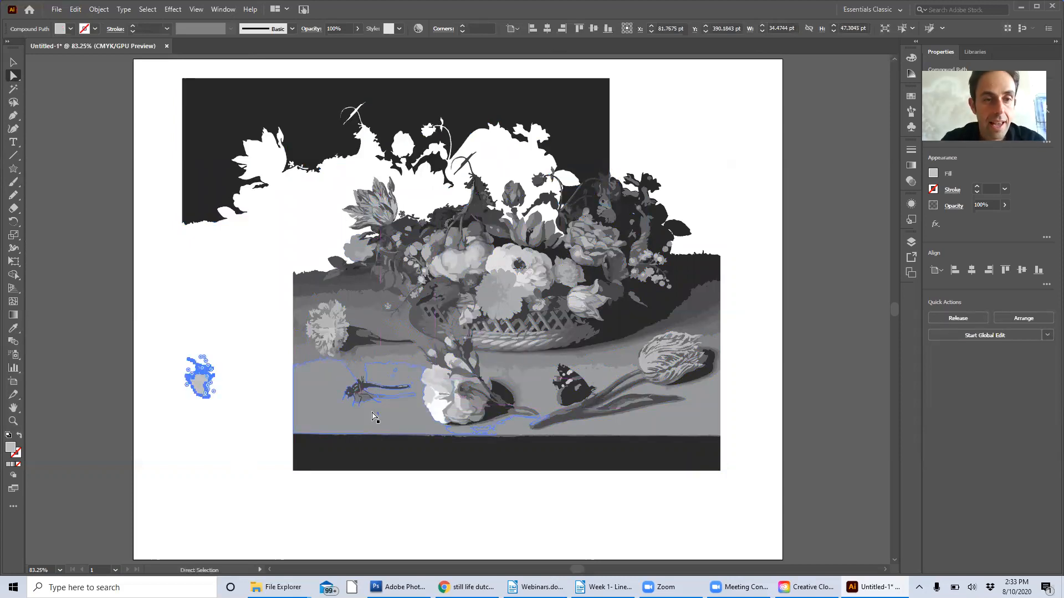
{"action": "key", "text": "ctrl+z"}
{"action": "key", "text": "ctrl+z"}
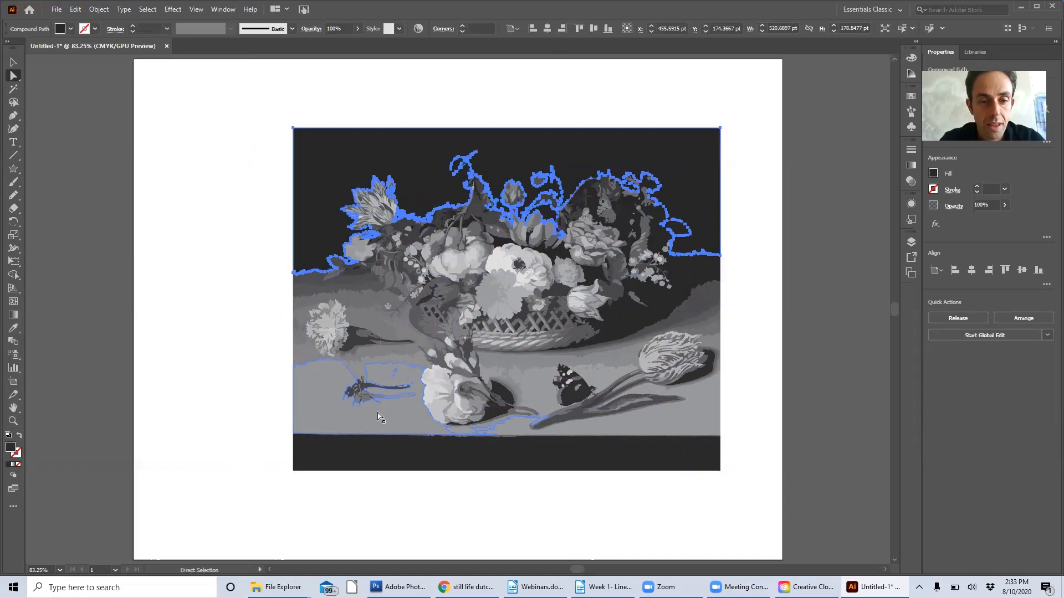
Move one light gray petal shape from the large flower on the tabletop to the blank artboard area left of the painting and deselect it
{"action": "left_click_drag", "start_coordinate": [430, 416], "coordinate": [225, 224]}
{"action": "left_click", "coordinate": [219, 261]}
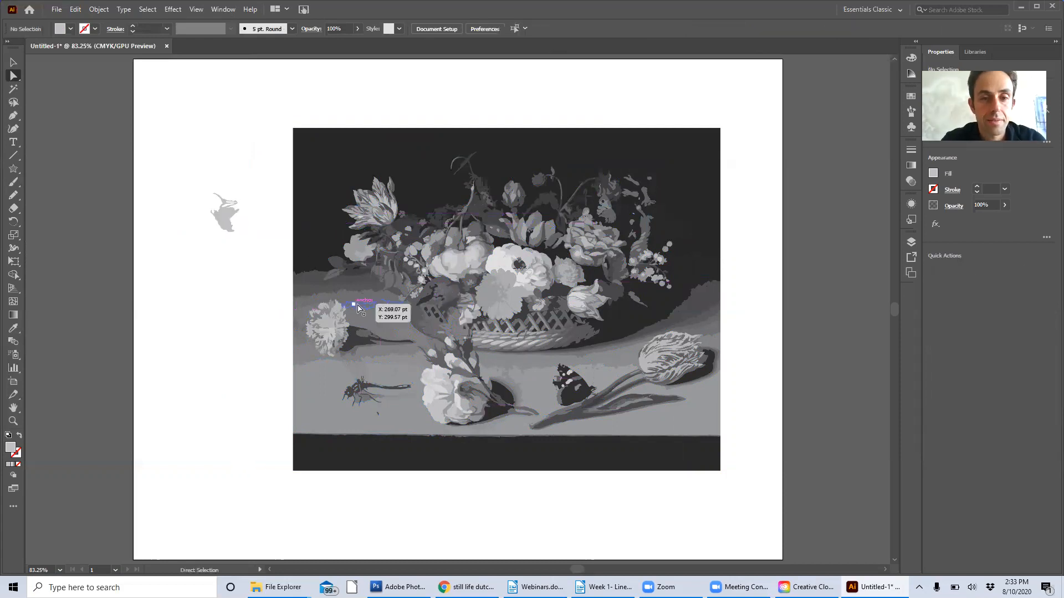